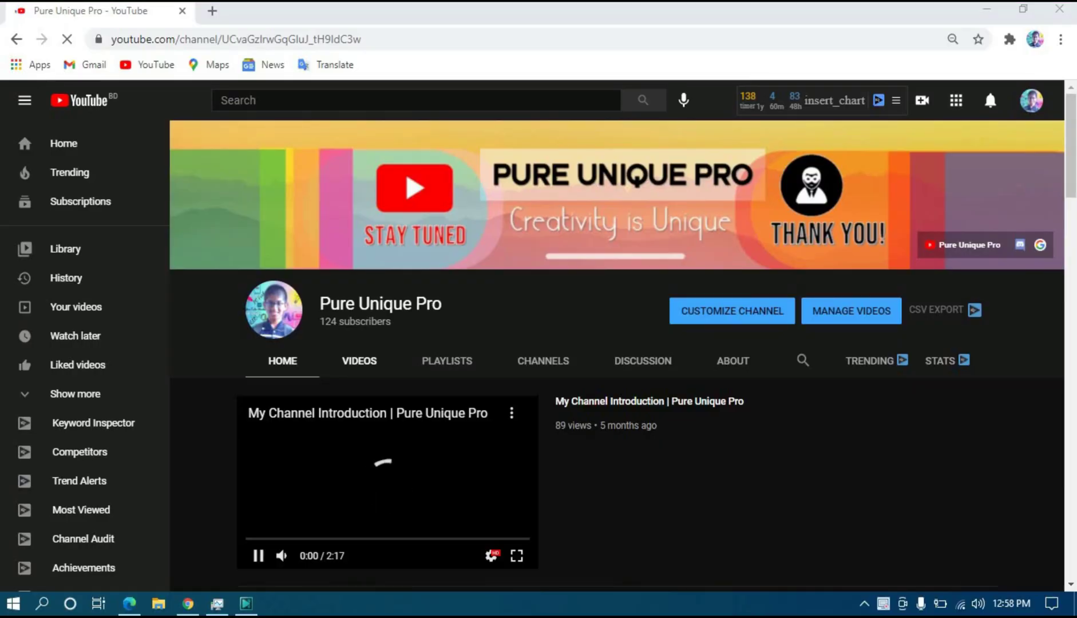
Step: Browse the channel's uploaded videos and open 'How to clone yourself by vsdc'
click(359, 361)
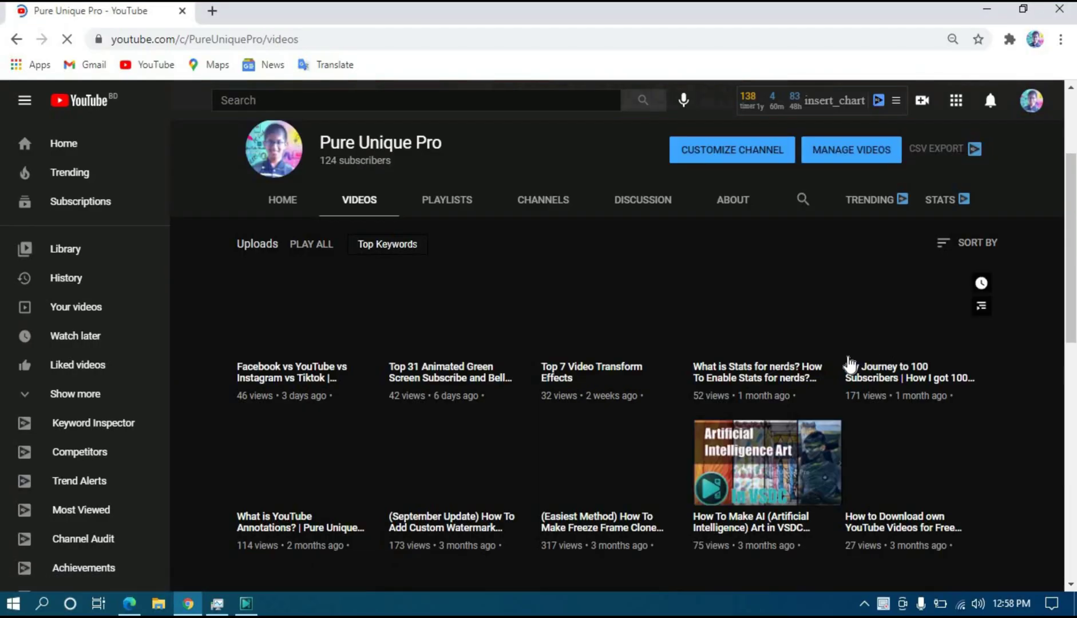
scroll(849, 364, down, 7)
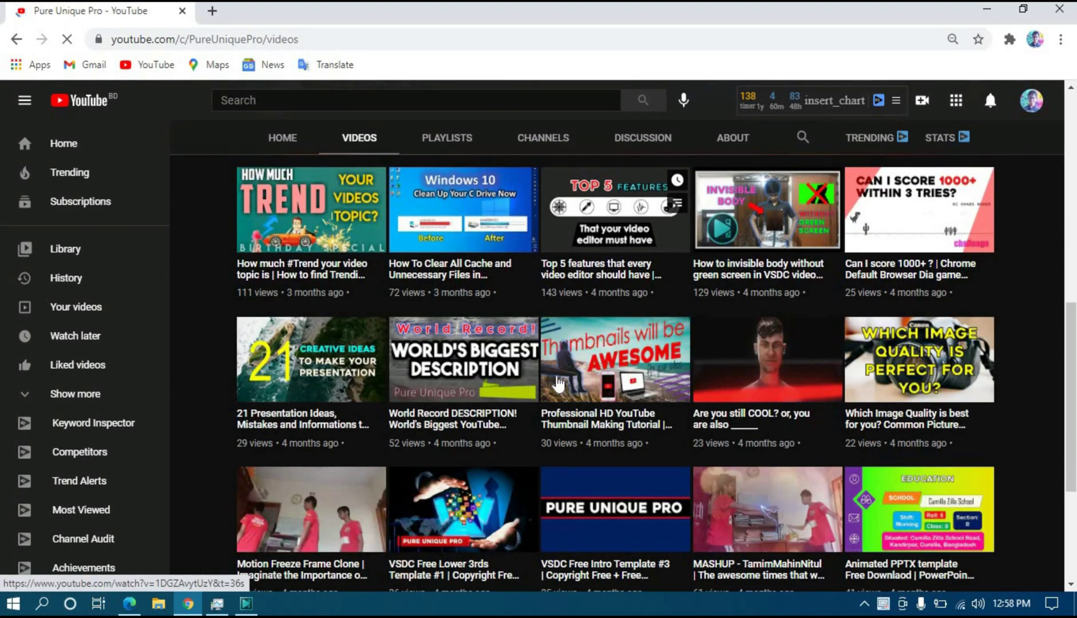
scroll(681, 380, down, 10)
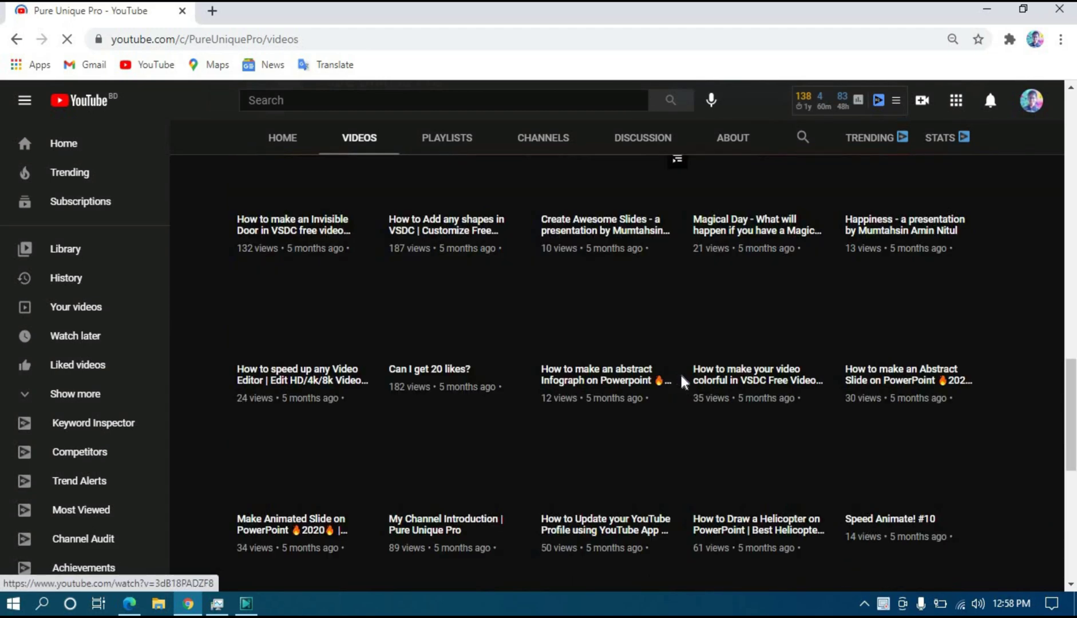
scroll(680, 380, down, 5)
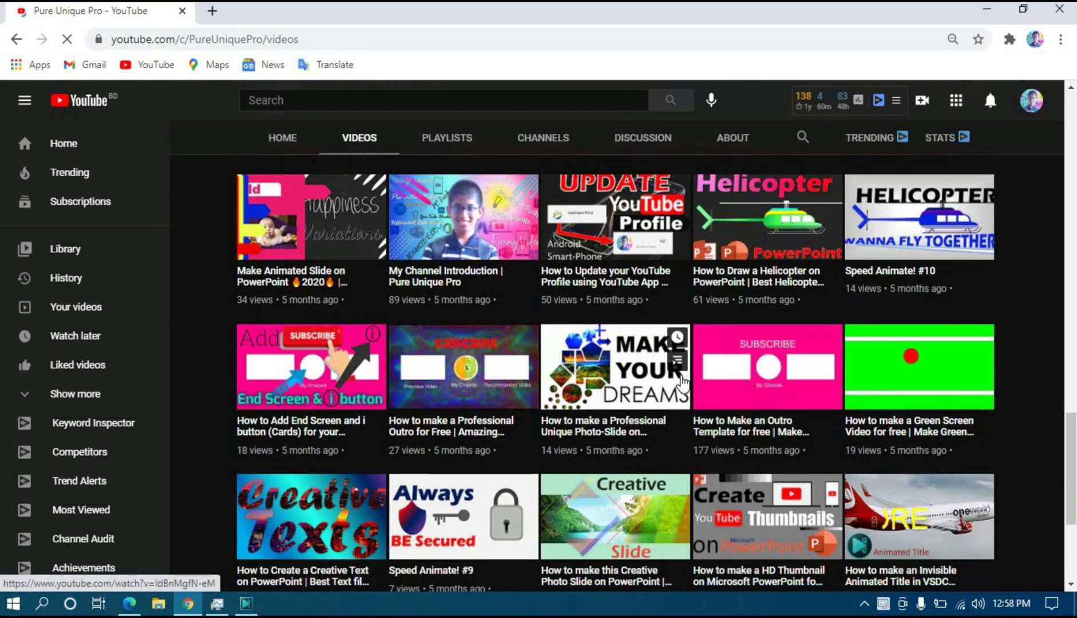
scroll(681, 381, down, 5)
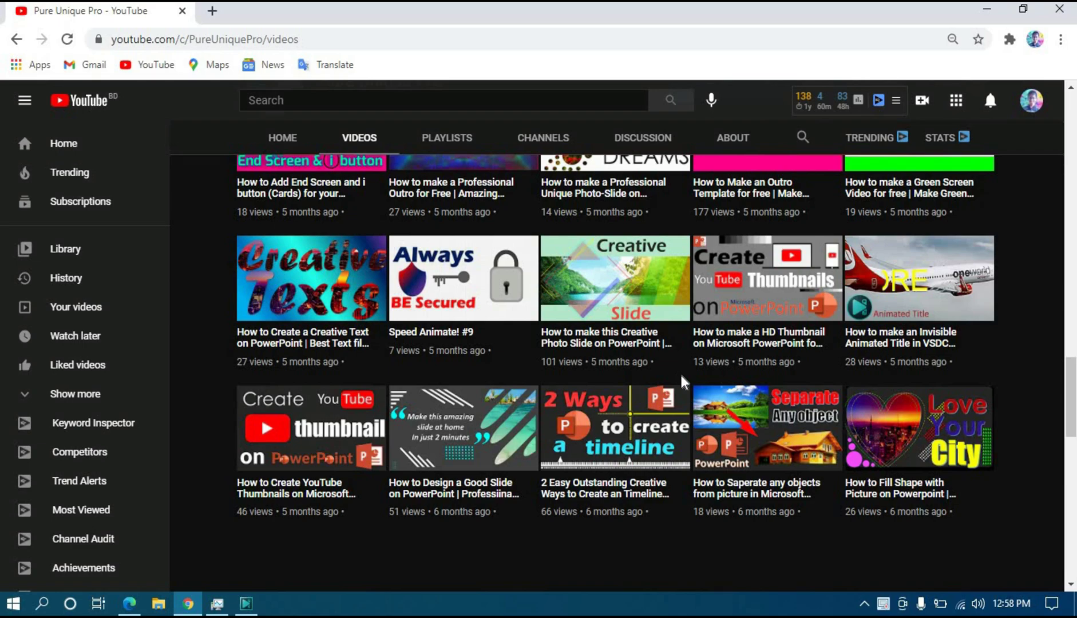
scroll(681, 381, down, 5)
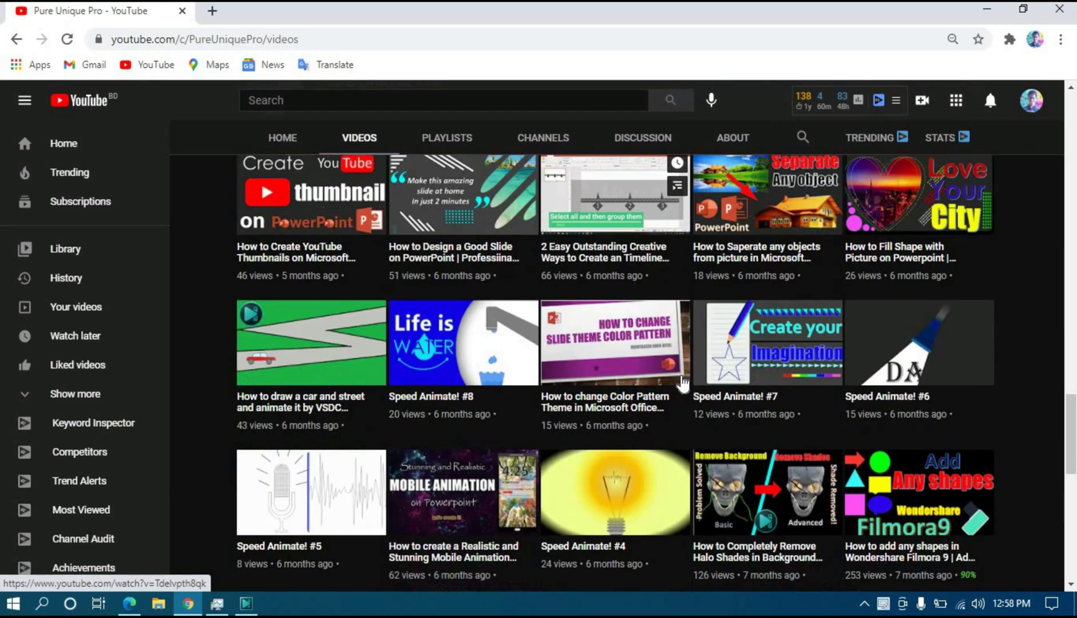
scroll(681, 380, down, 10)
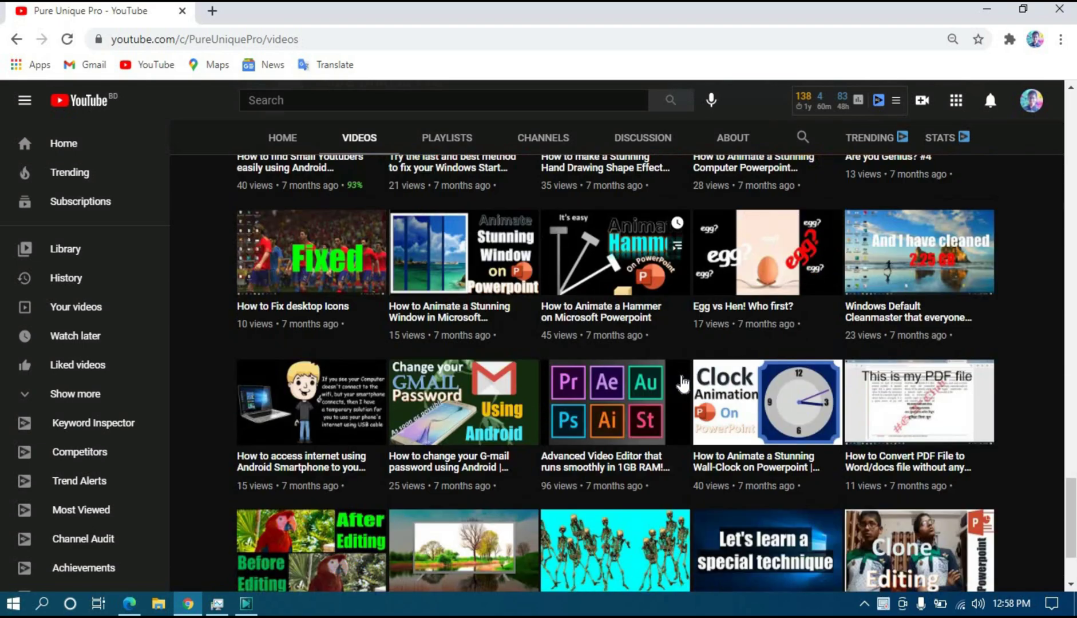
scroll(681, 380, down, 2)
scroll(681, 380, down, 8)
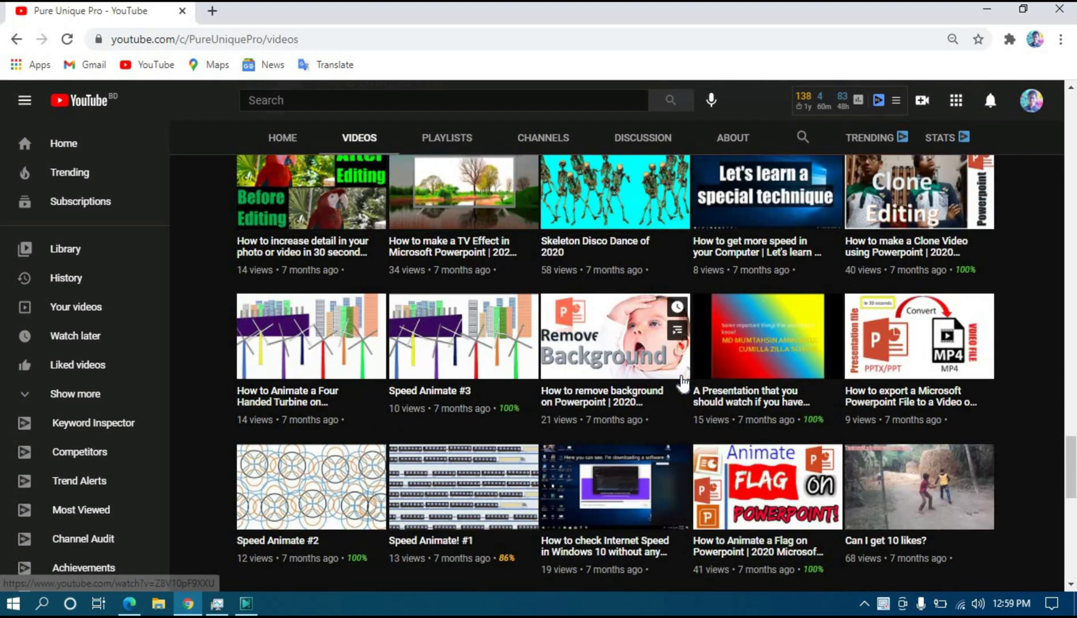
scroll(682, 382, down, 3)
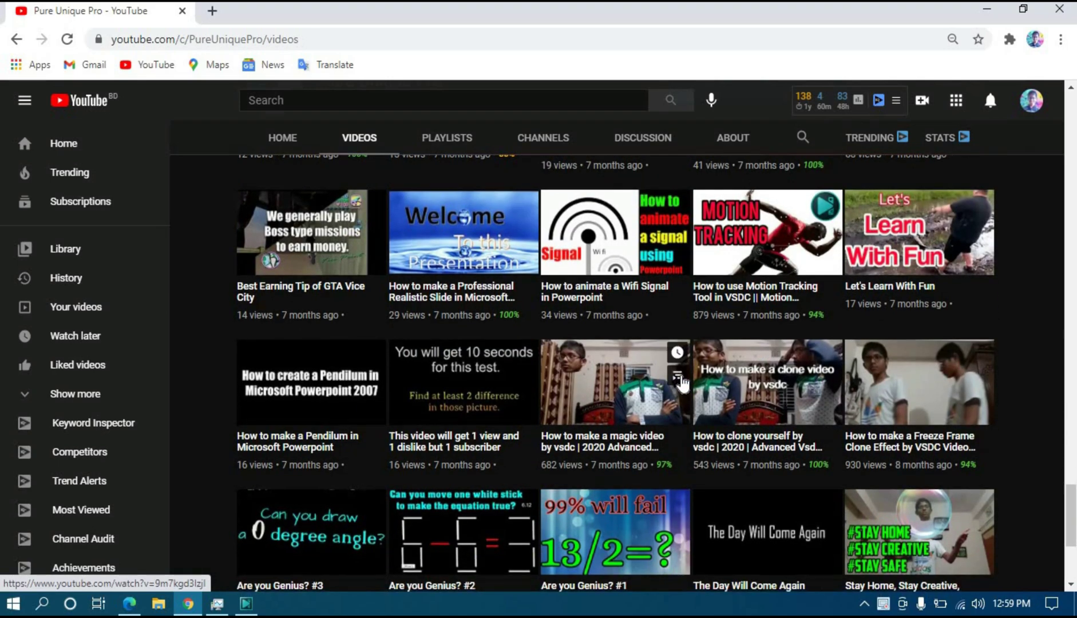
scroll(675, 355, down, 3)
click(755, 306)
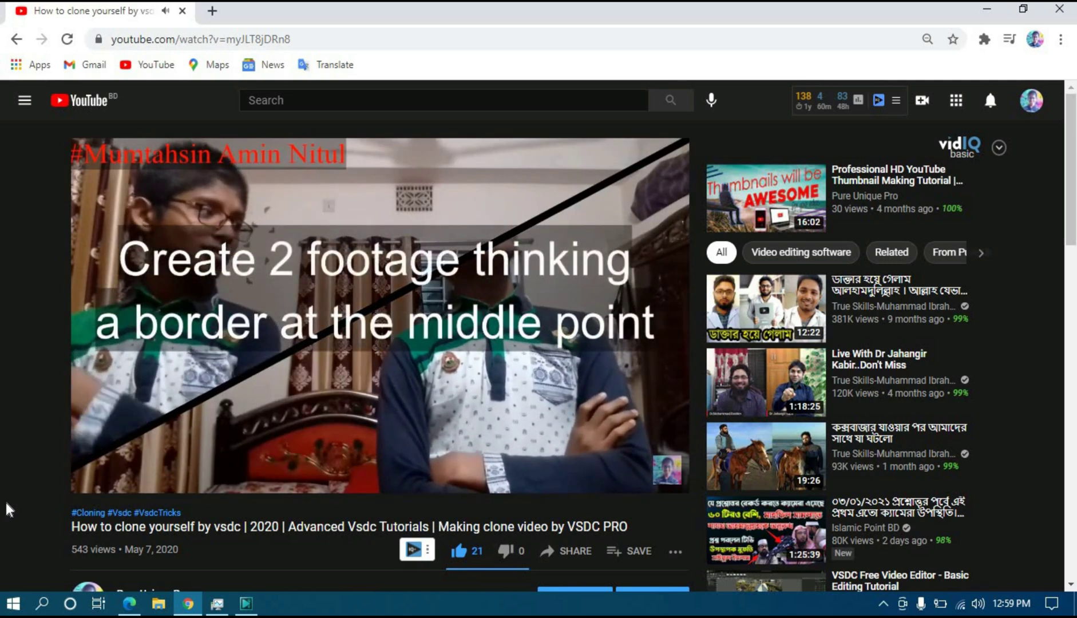
Step: Remove the like from the clone tutorial video
click(463, 560)
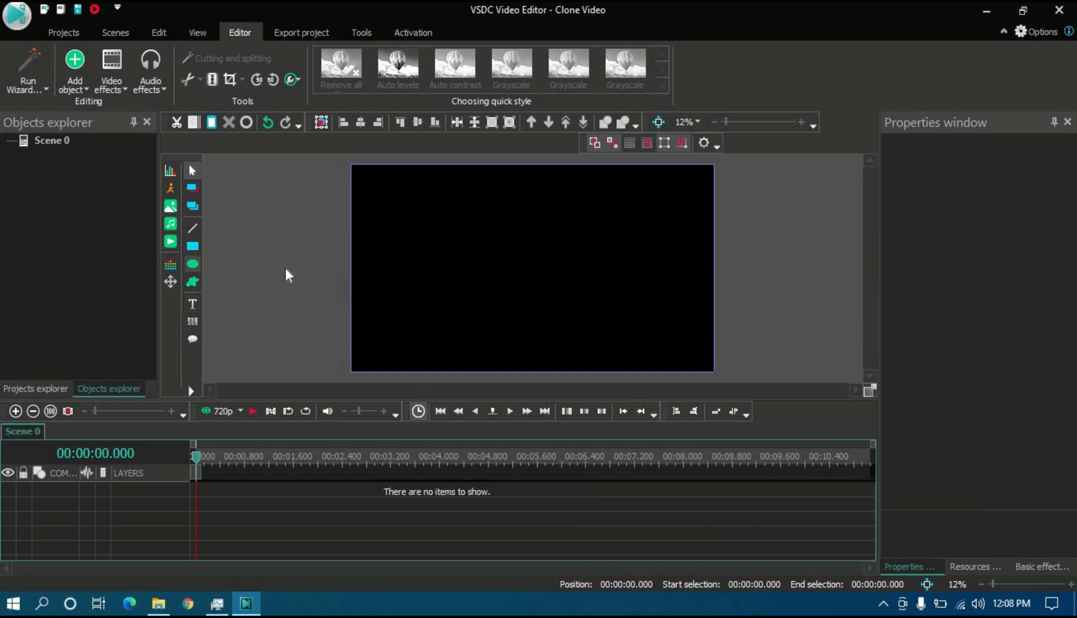
Step: Import both room video clips from the folder onto one layer
click(174, 245)
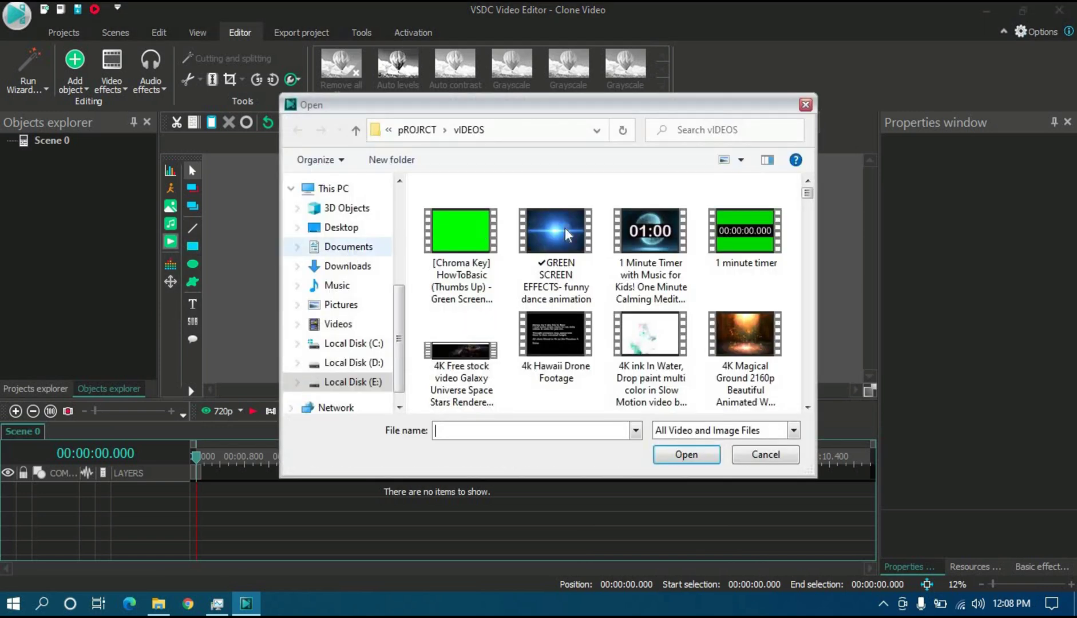
key(ctrl+a)
key(Return)
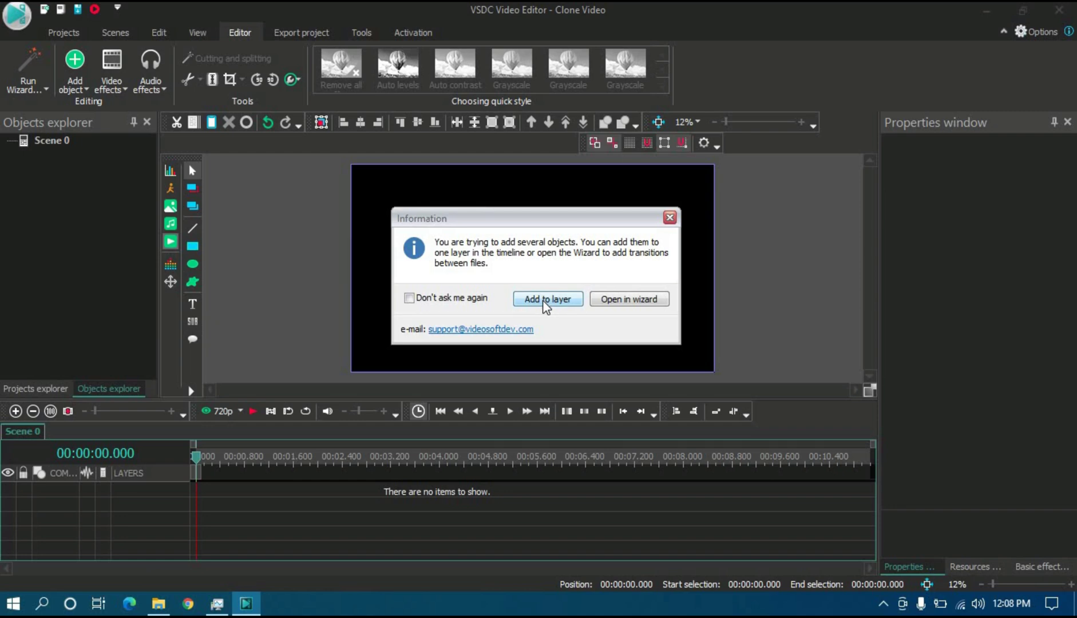
click(544, 299)
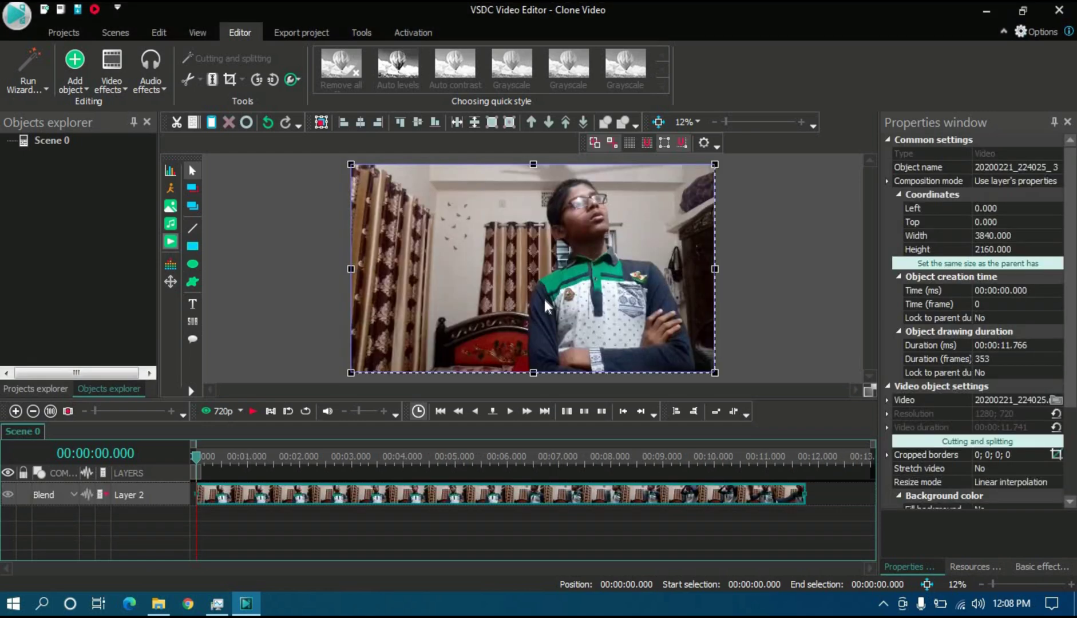
Step: Move the second clip down to Layer 3 and align it to the timeline start
click(416, 517)
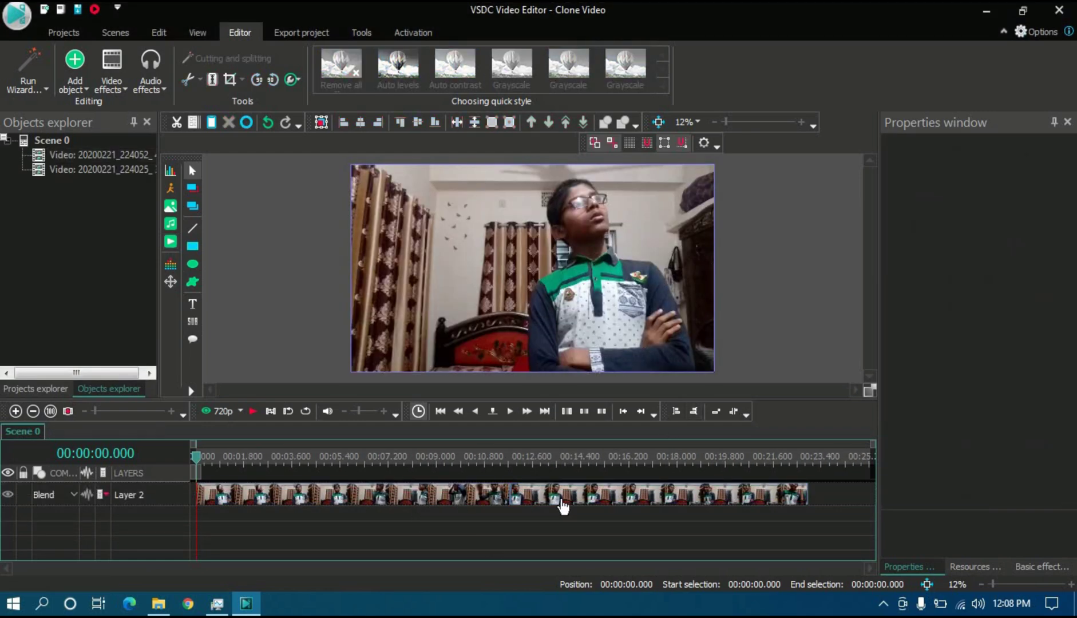
drag(582, 505, 592, 496)
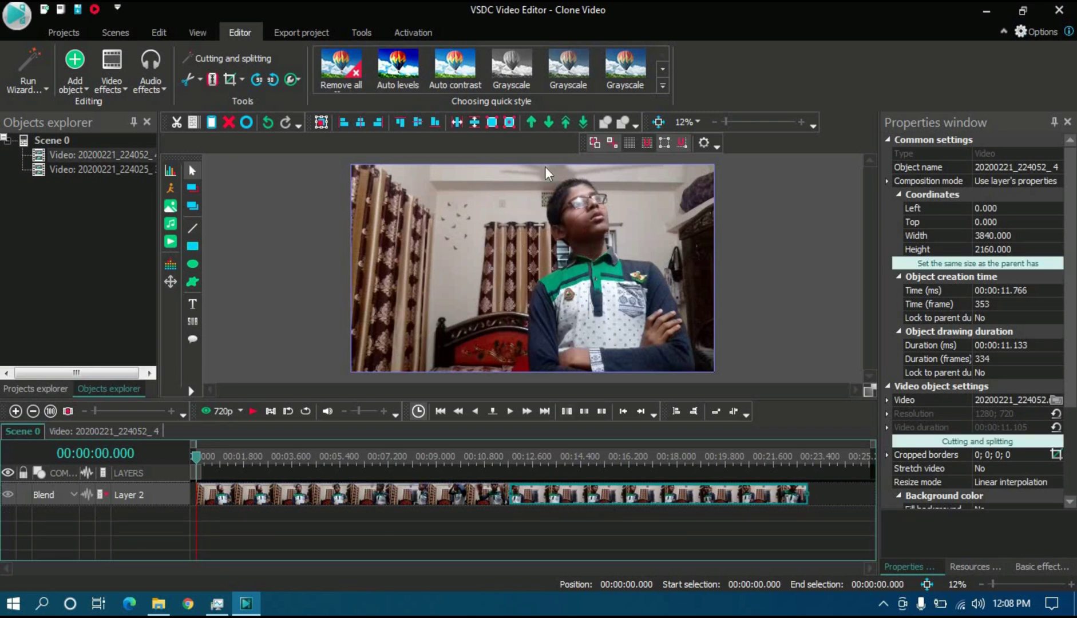
click(548, 128)
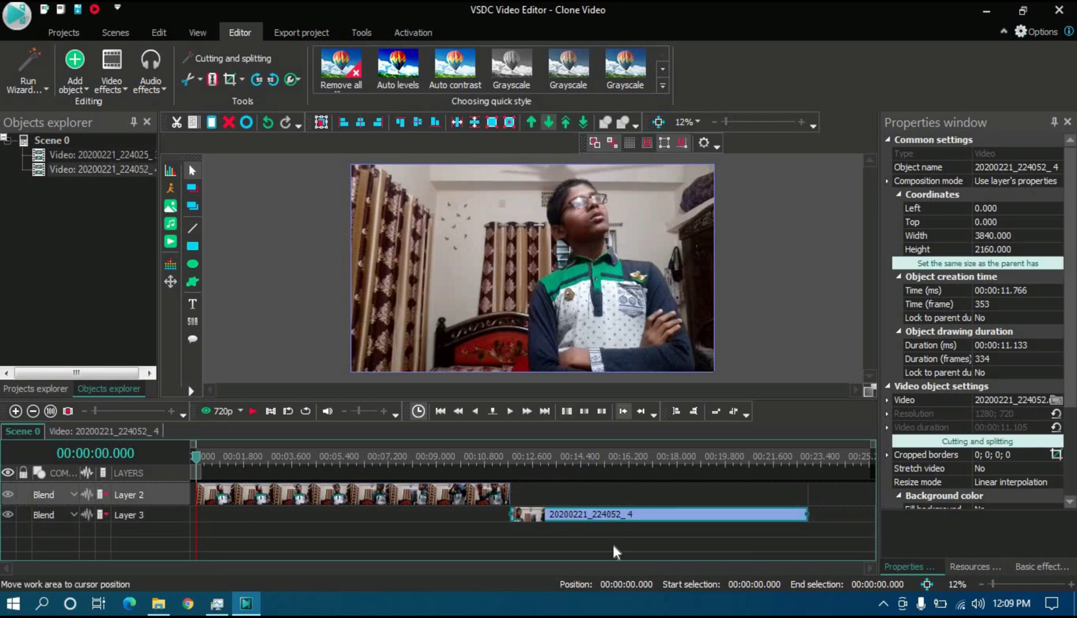
drag(513, 520, 249, 517)
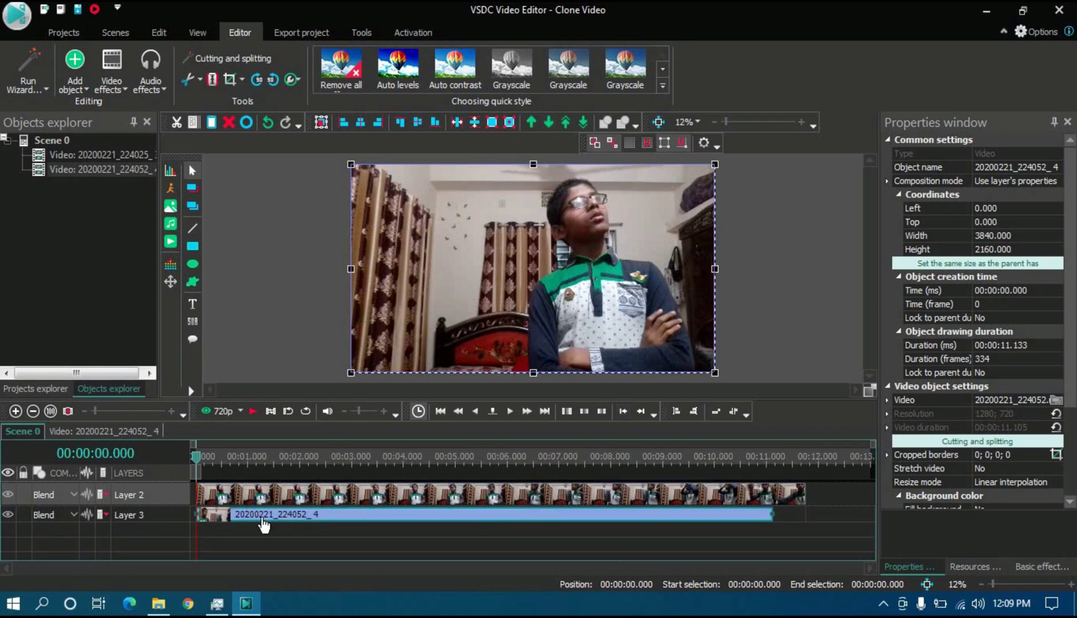
mouse_move(265, 526)
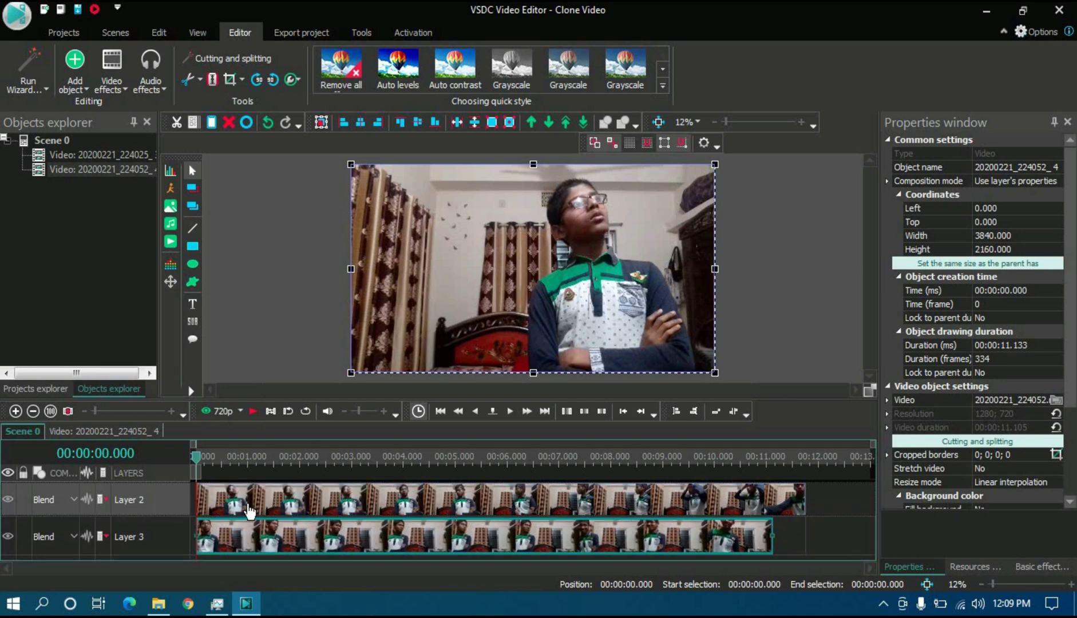
click(249, 509)
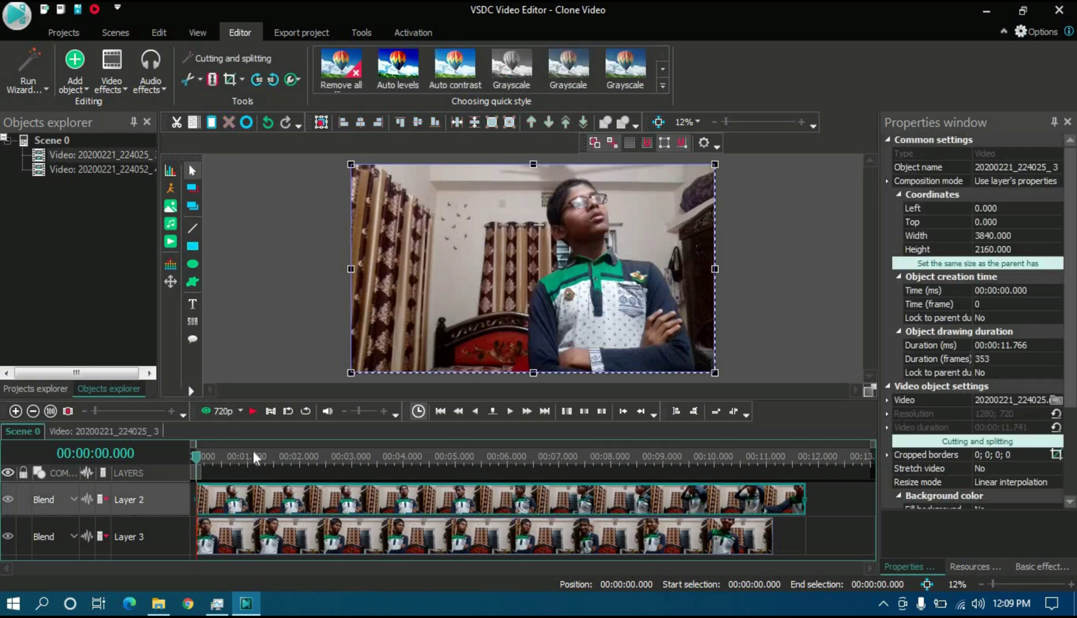
Step: Preview the clips, then hide Layer 2 and replay from the start
key(space)
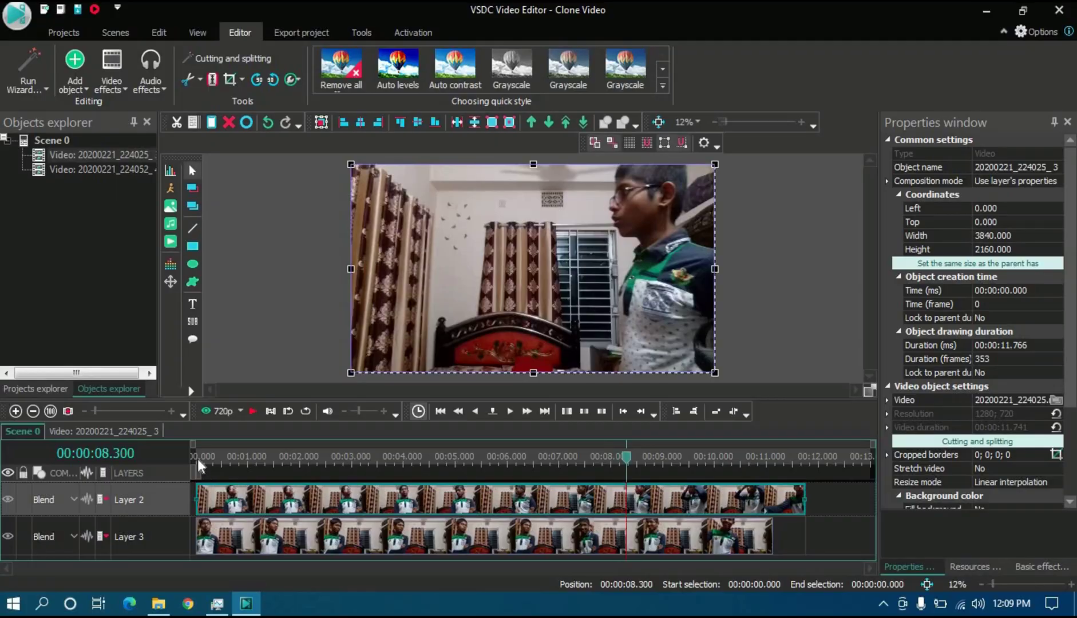
click(198, 458)
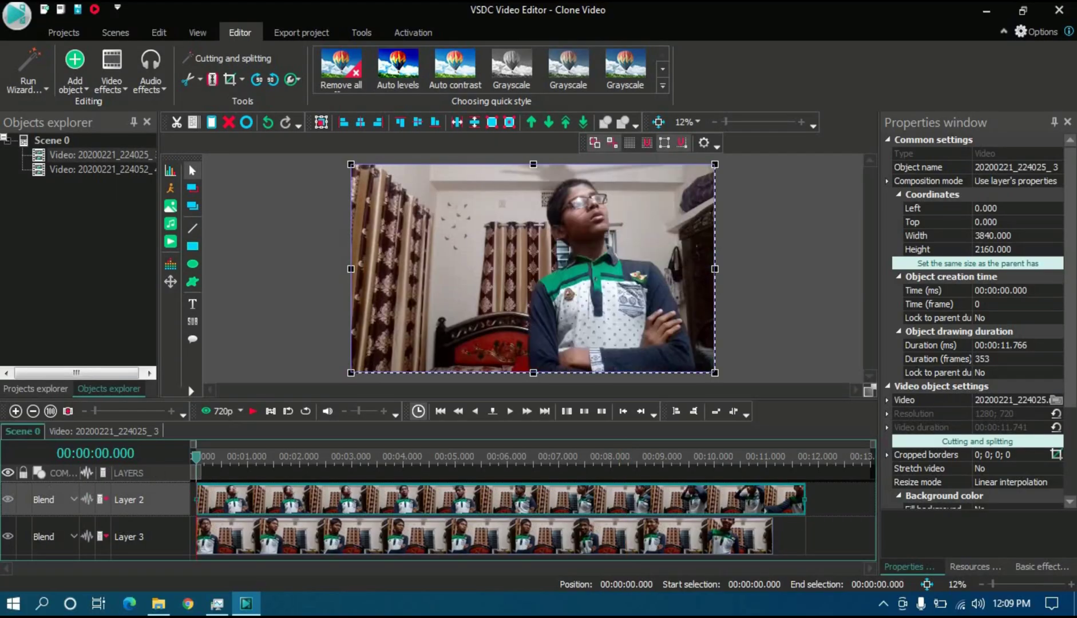
click(8, 500)
key(space)
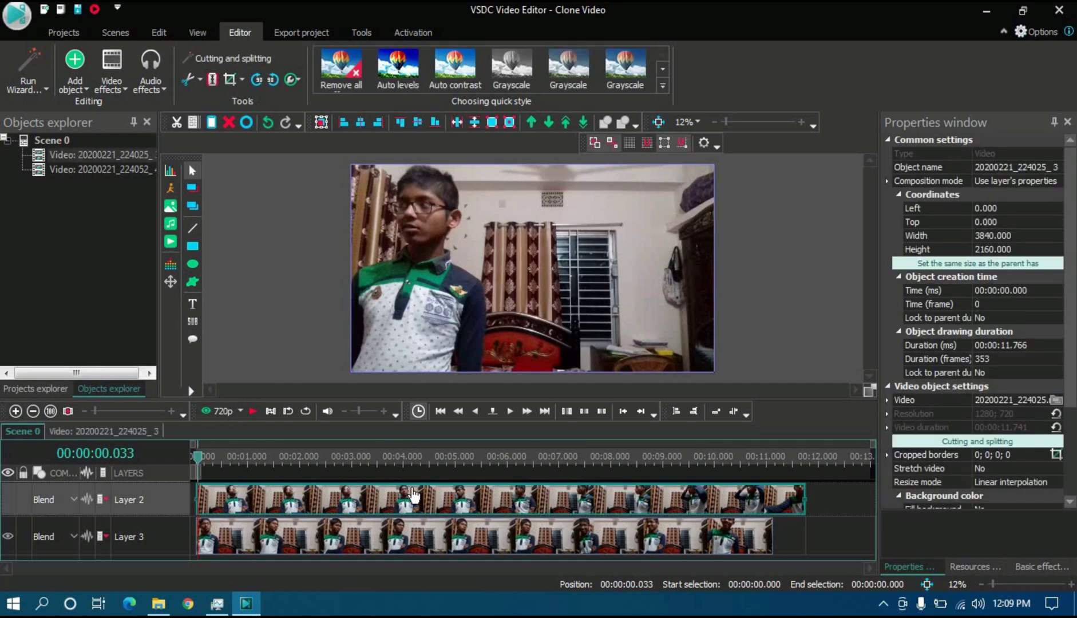
Step: Check the footage at 1.2 s and 3.6 s, then unhide Layer 2 and select its clip
click(260, 455)
click(385, 466)
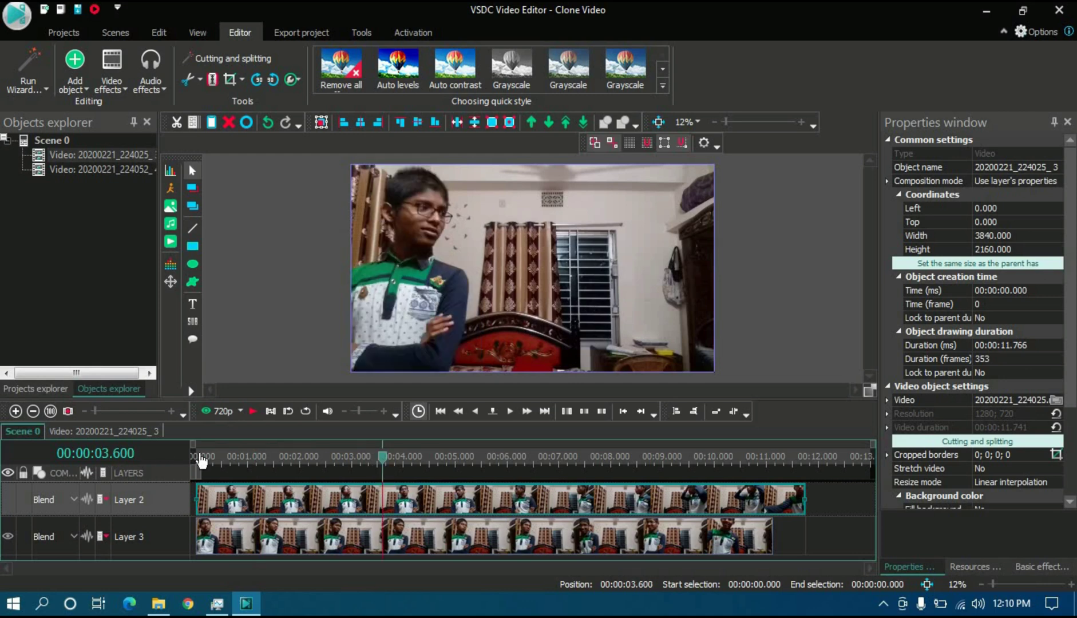
click(197, 457)
click(8, 500)
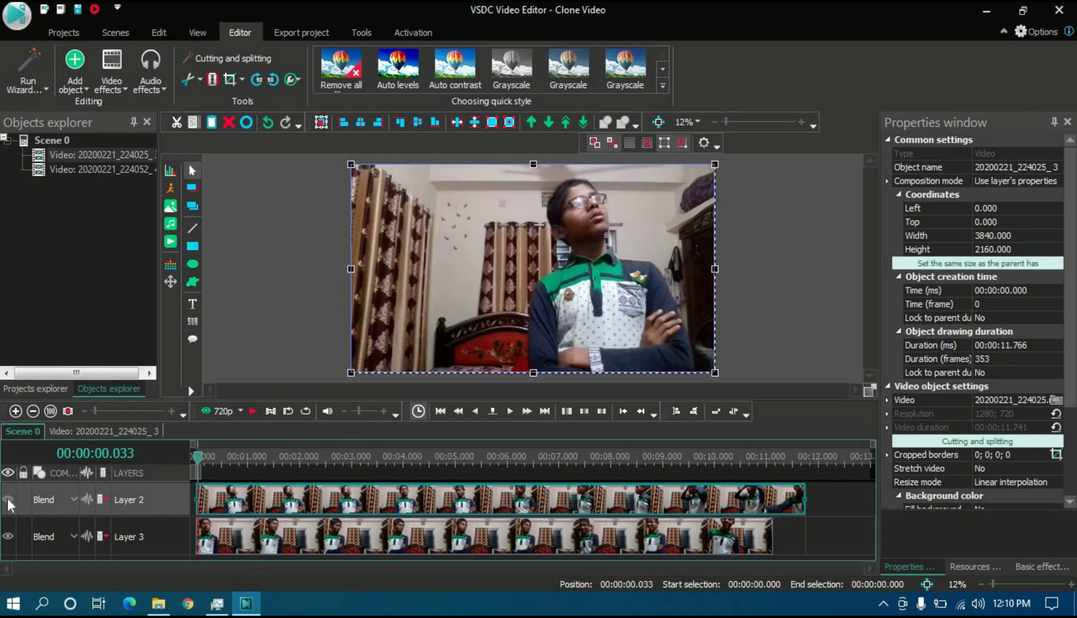
click(258, 305)
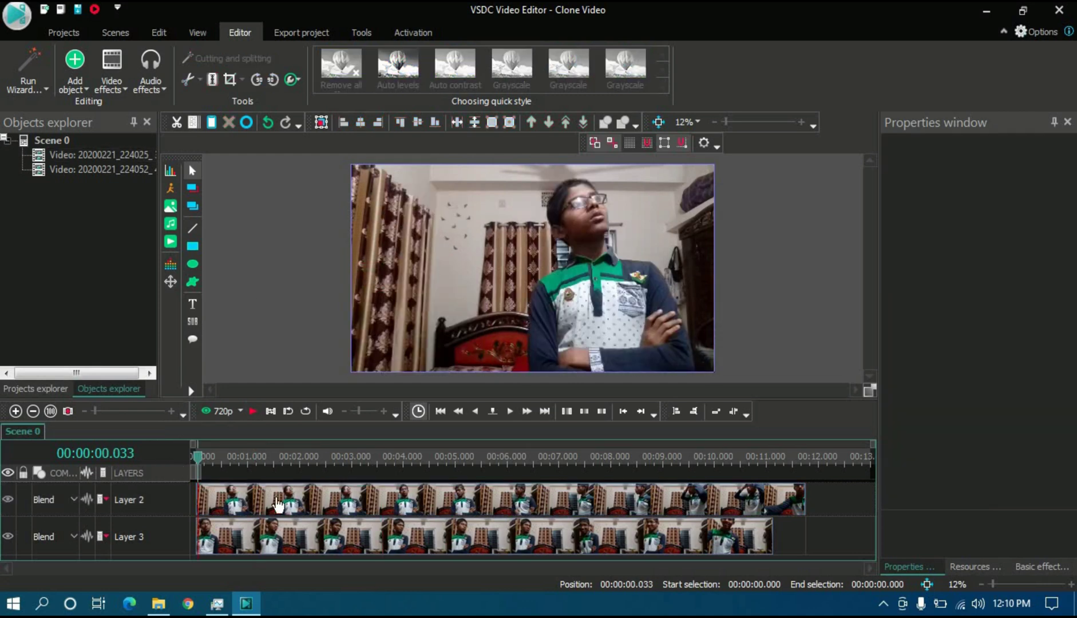
click(279, 506)
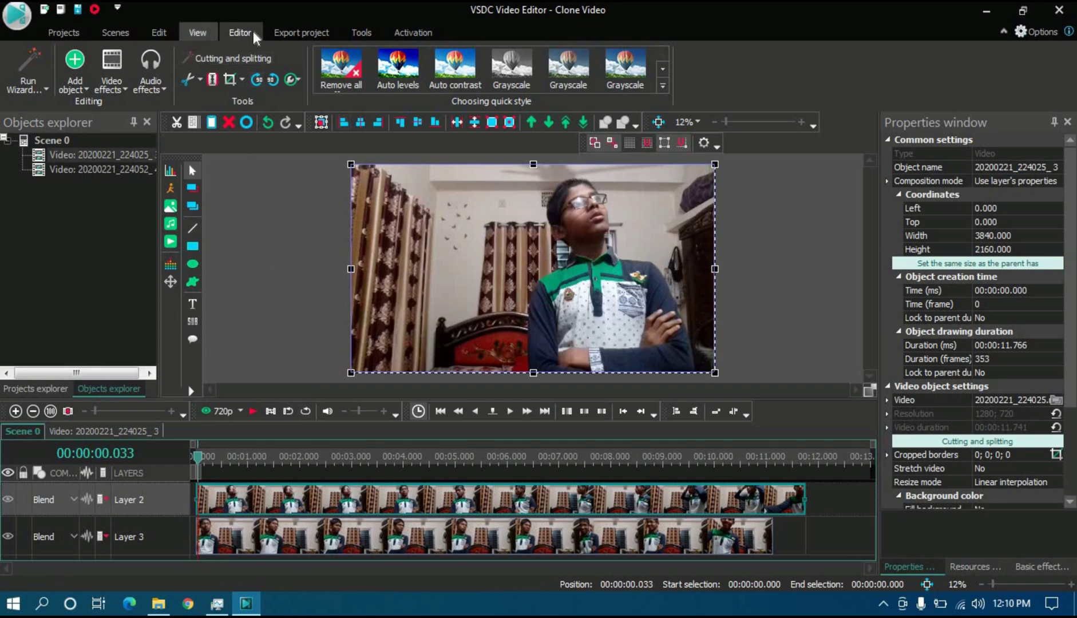
Step: Crop 597 px off the Layer 2 clip's left edge (borders 597; 0; 0; 0)
click(233, 82)
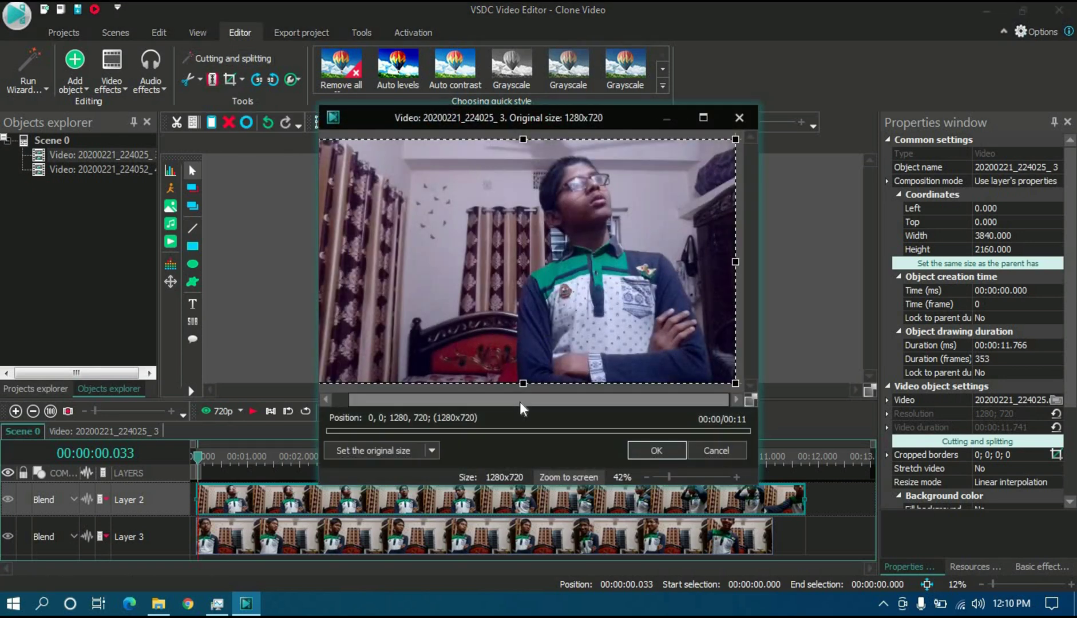
drag(518, 399, 502, 399)
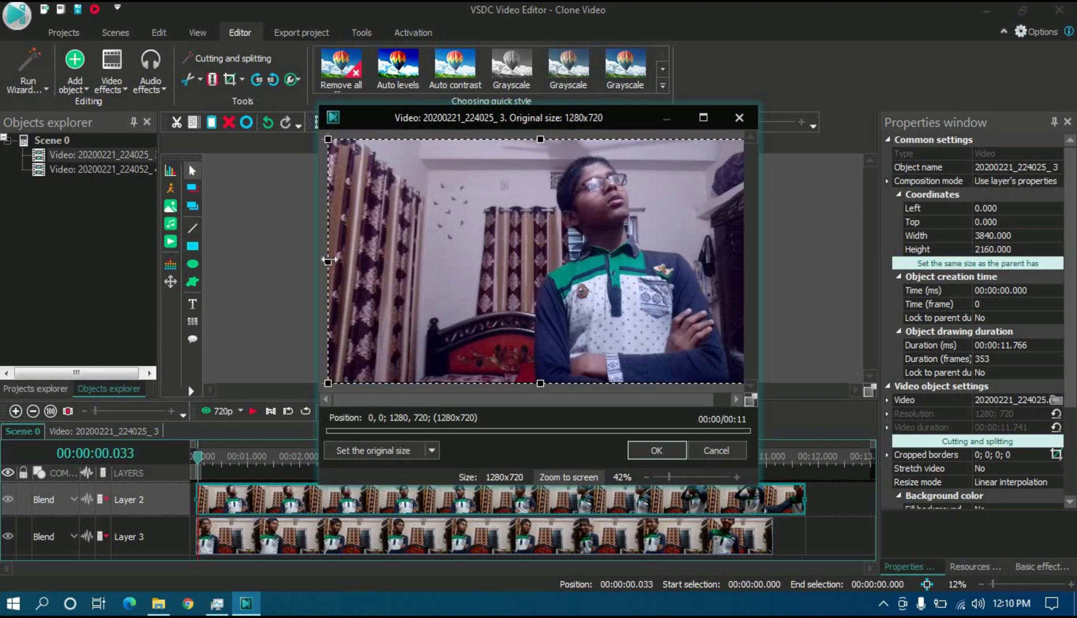
drag(328, 261, 526, 282)
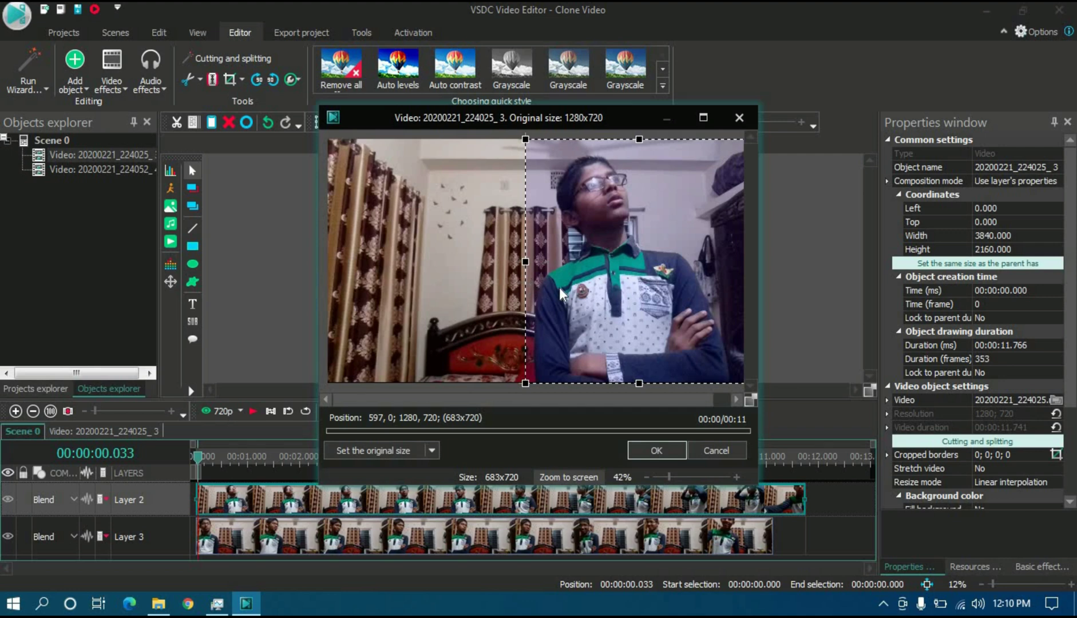
drag(589, 395, 642, 408)
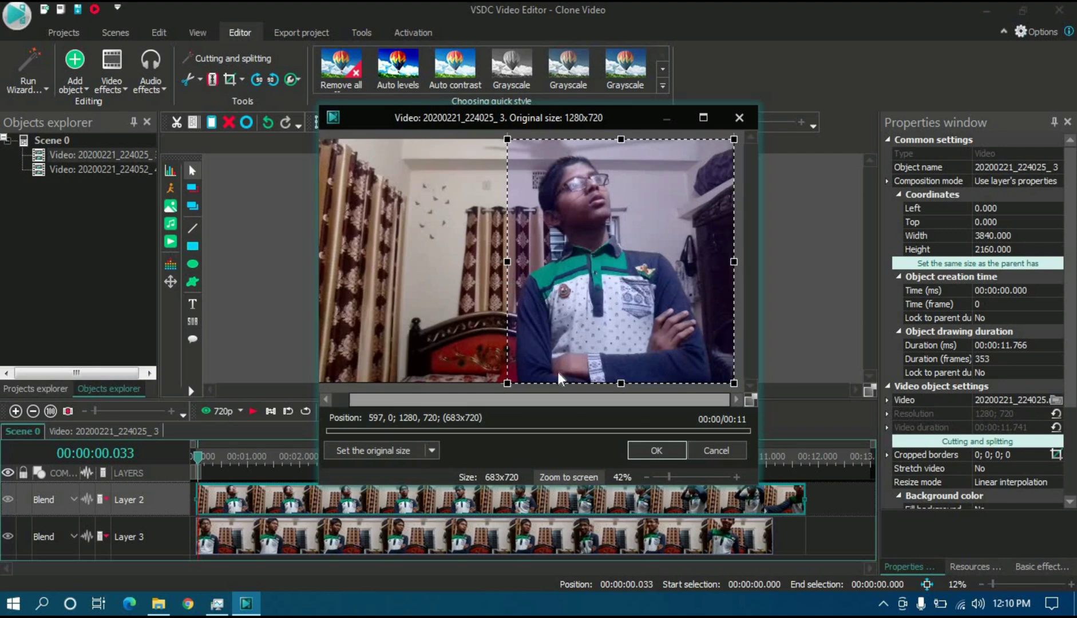
click(655, 455)
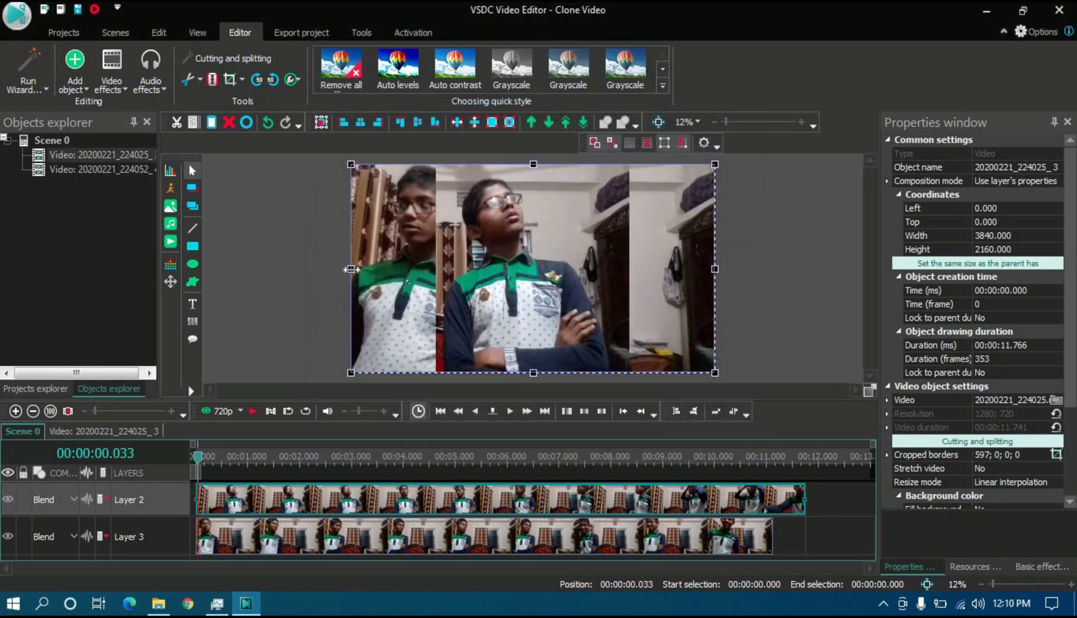
Step: Narrow the clip to Left 1783, Width 2057, undoing an accidental move
drag(351, 269, 518, 272)
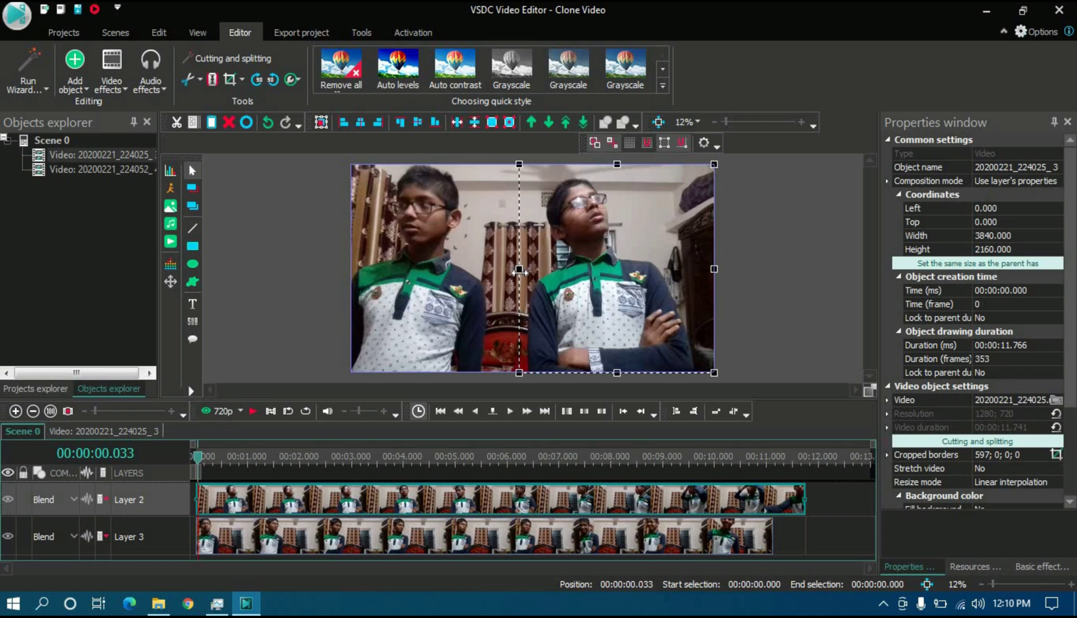
click(787, 258)
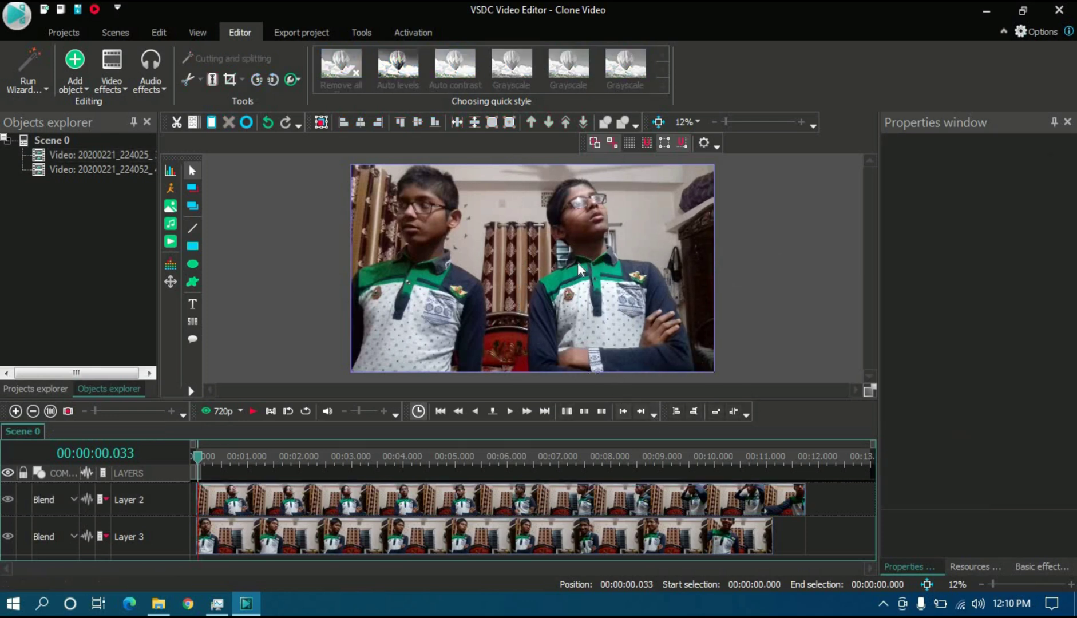
drag(585, 282, 689, 292)
key(ctrl+z)
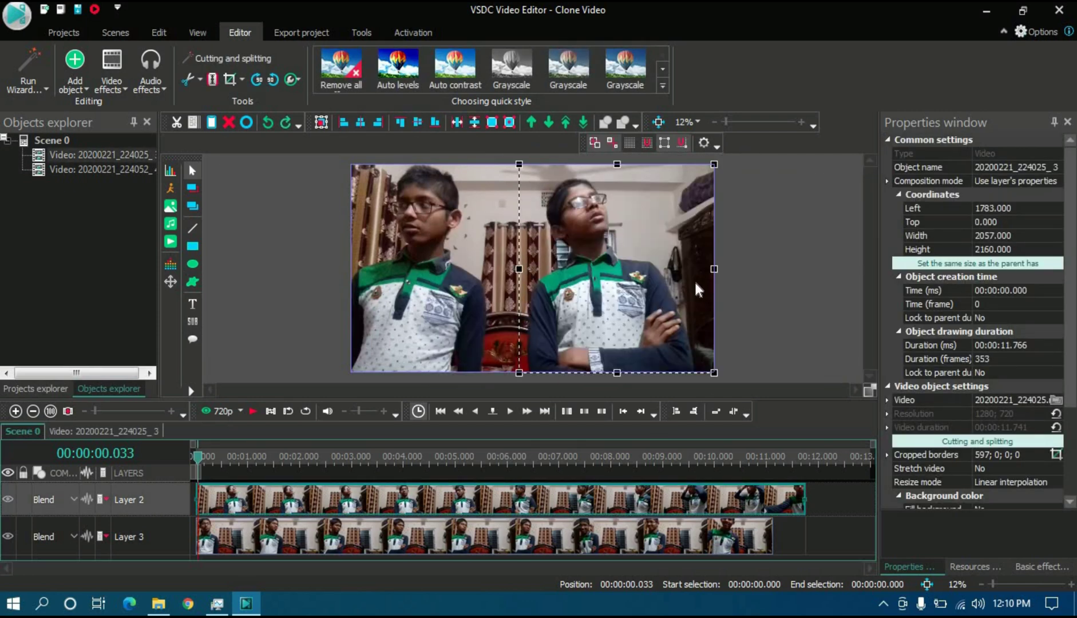
click(317, 255)
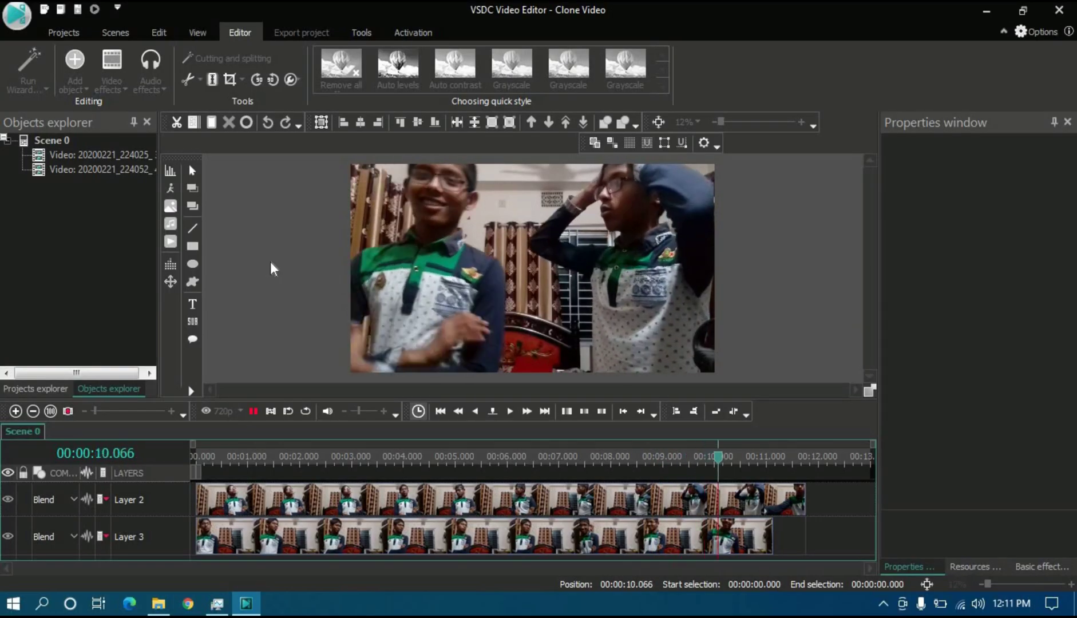
Step: Stop playback, rewind to the start, and check the Layer 2 clip selection
key(space)
click(196, 457)
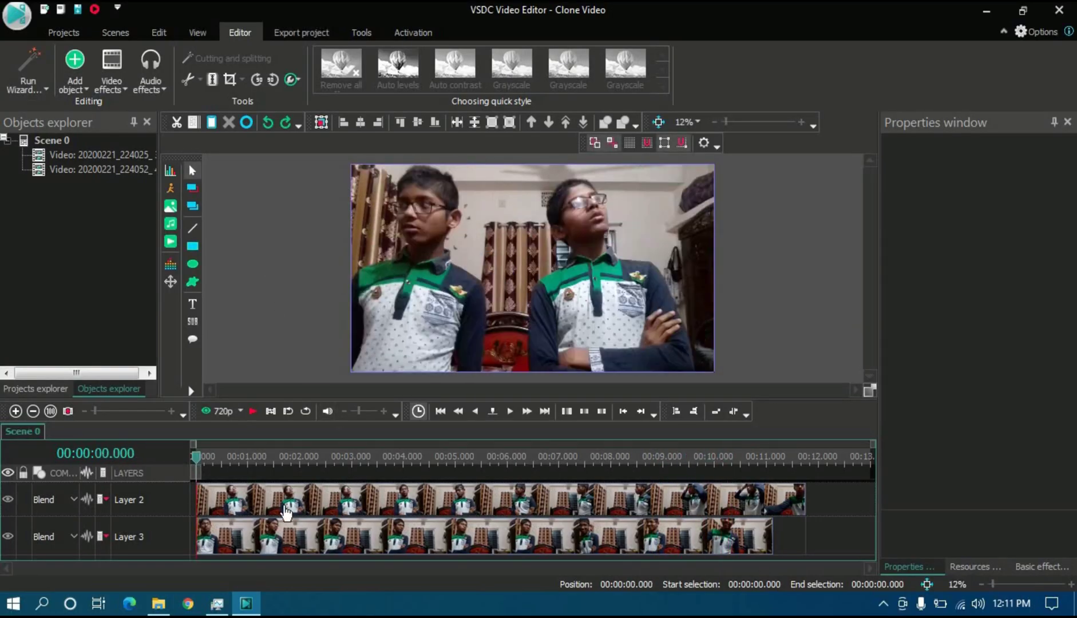
click(282, 510)
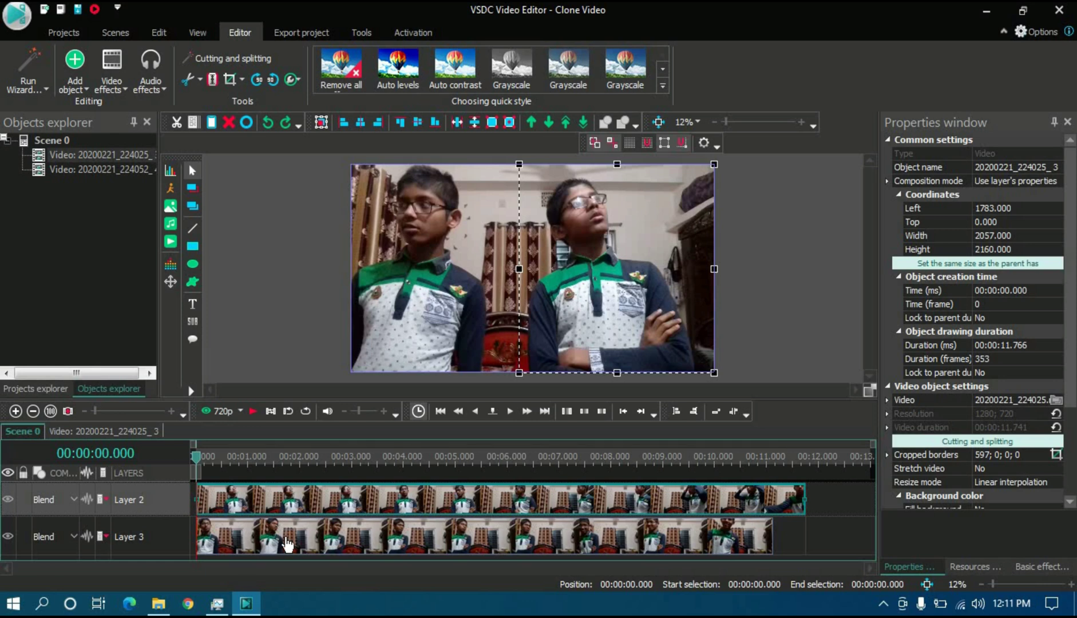
click(287, 545)
click(287, 508)
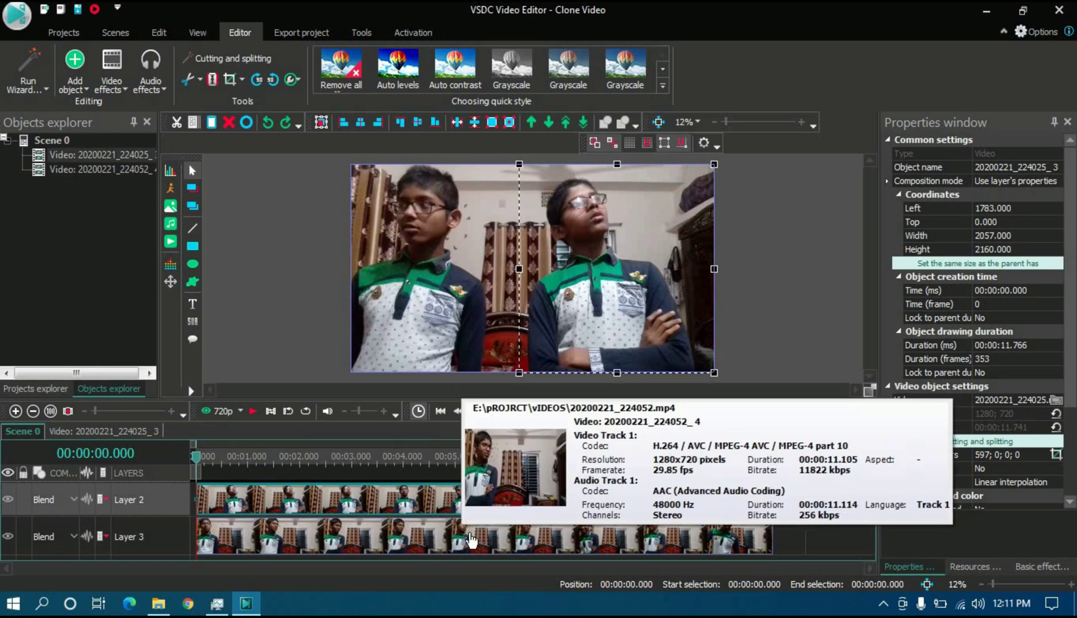
click(347, 553)
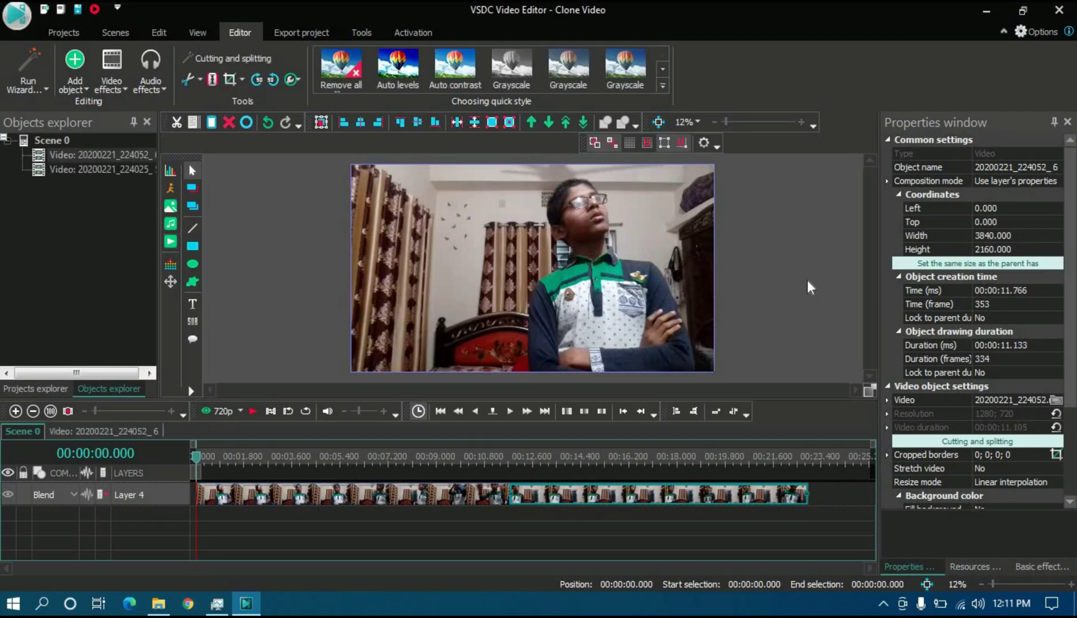
Step: Move the second clip onto a new Layer 5 at zero and select the Layer 4 clip
click(807, 280)
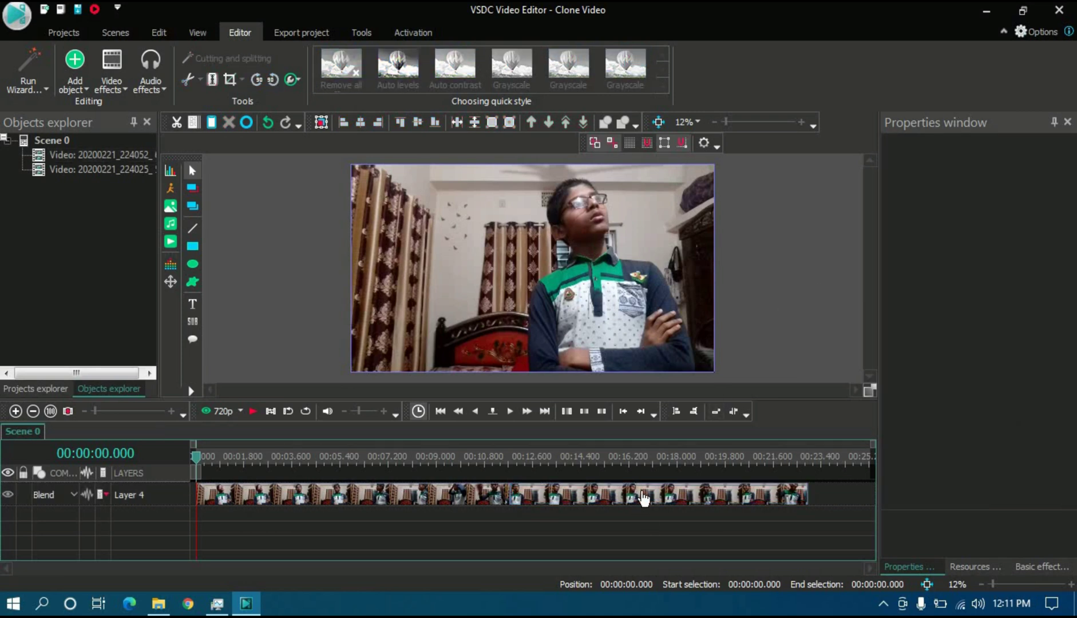
drag(644, 498, 316, 543)
mouse_move(370, 526)
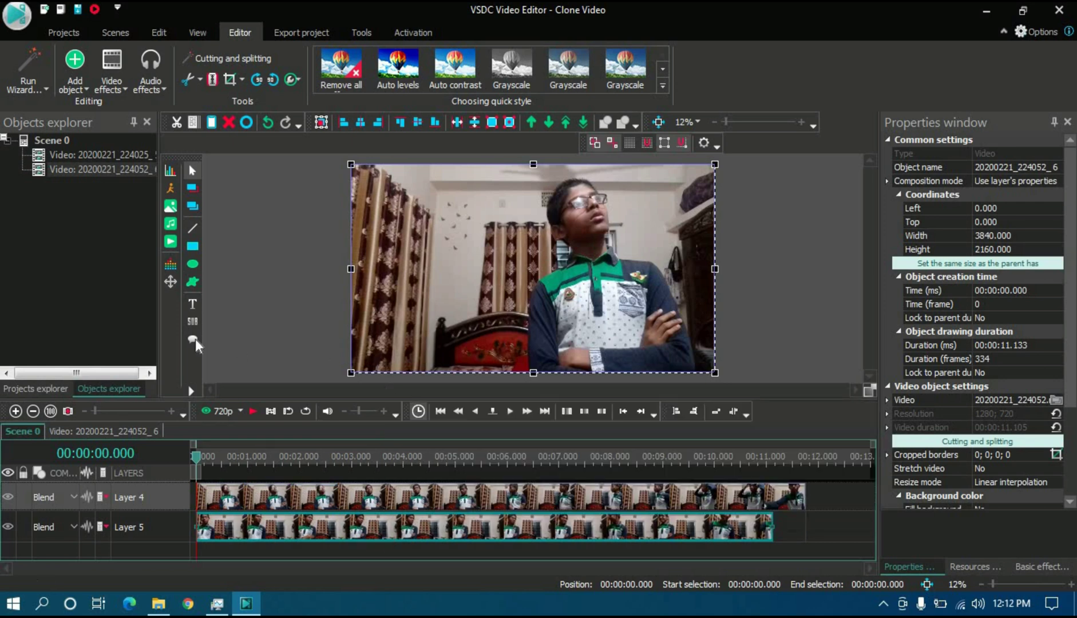
click(247, 309)
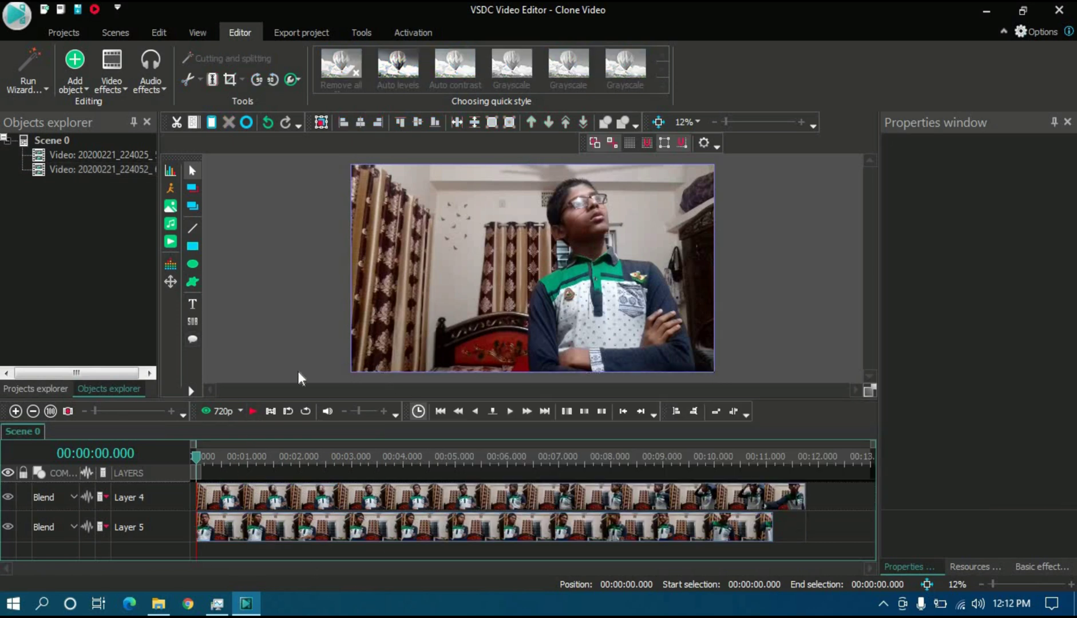
click(255, 503)
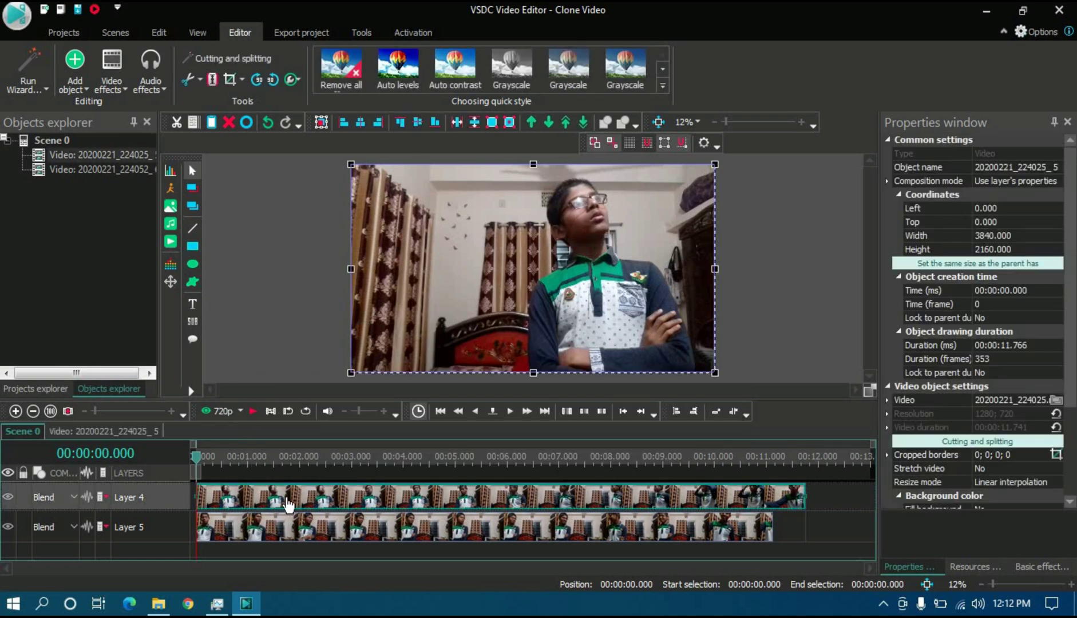
Step: Inside the clip, draw a rectangle over the left half, extending past the top and left edges
double_click(289, 495)
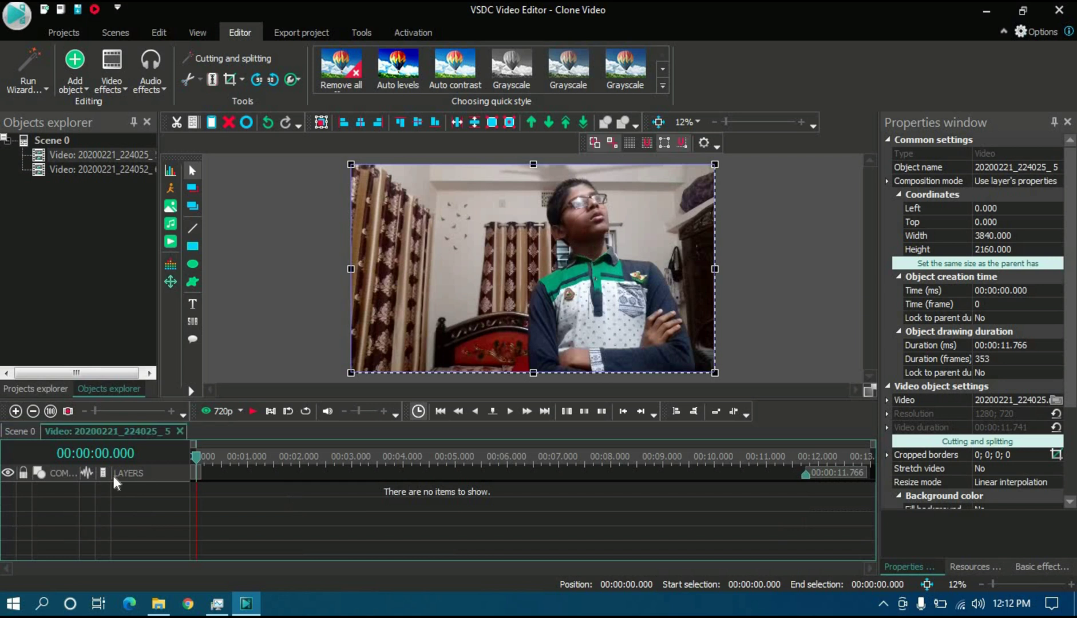
click(199, 248)
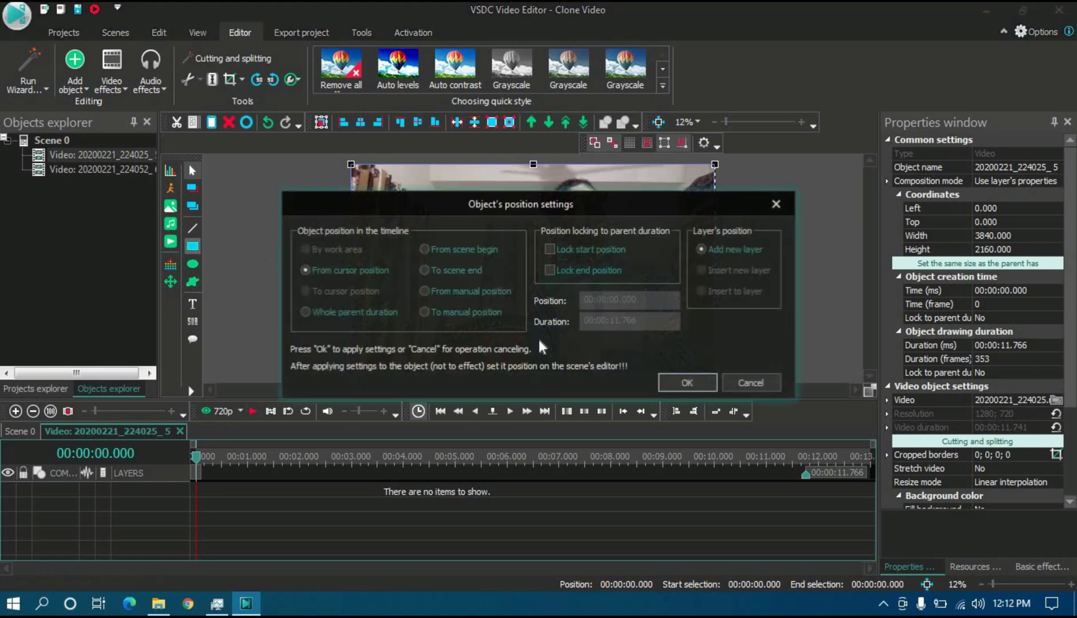
click(681, 383)
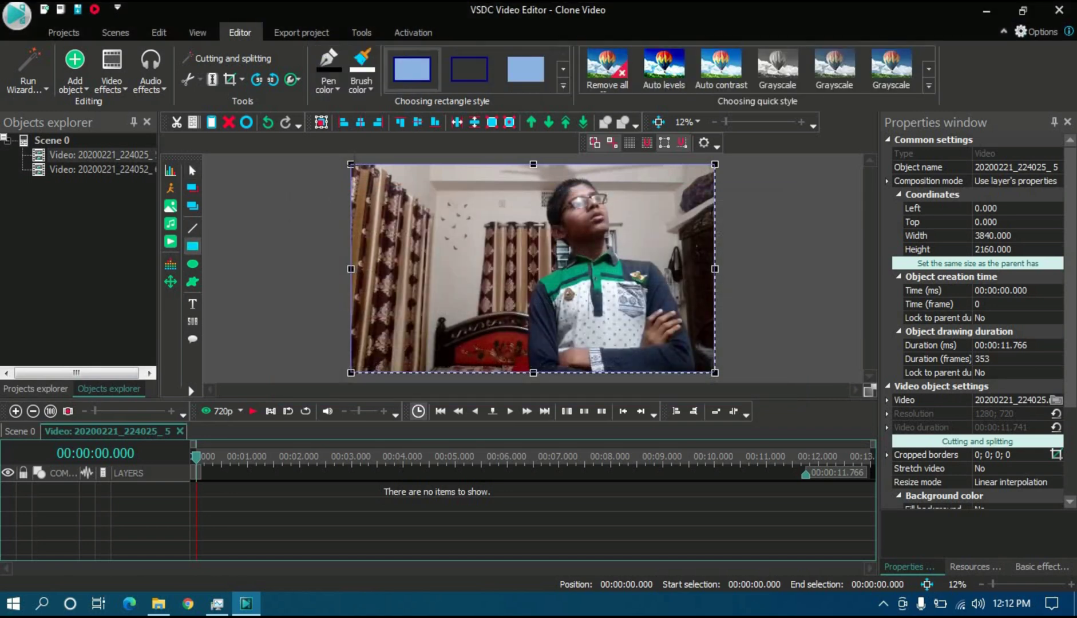
mouse_move(355, 166)
mouse_down()
mouse_move(540, 288)
mouse_move(525, 374)
mouse_up()
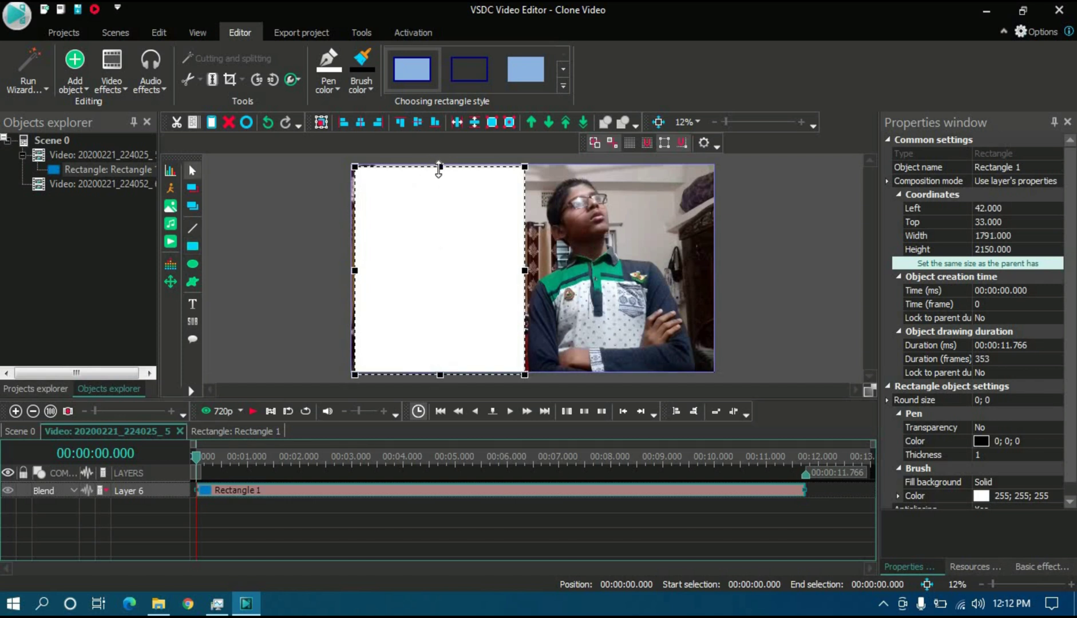
drag(438, 169, 438, 161)
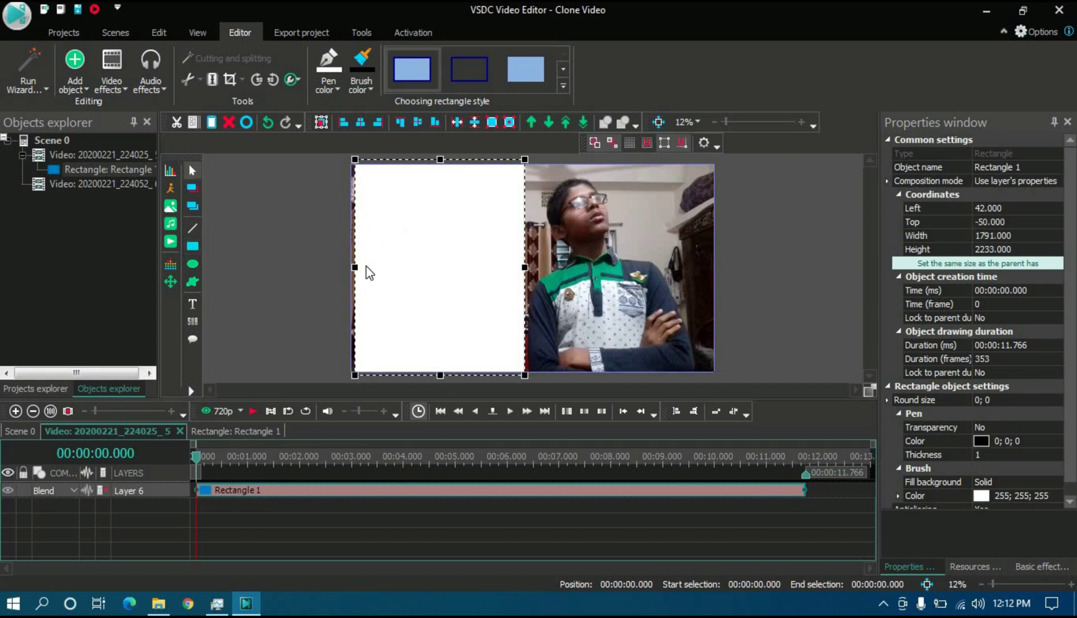
drag(353, 266, 338, 266)
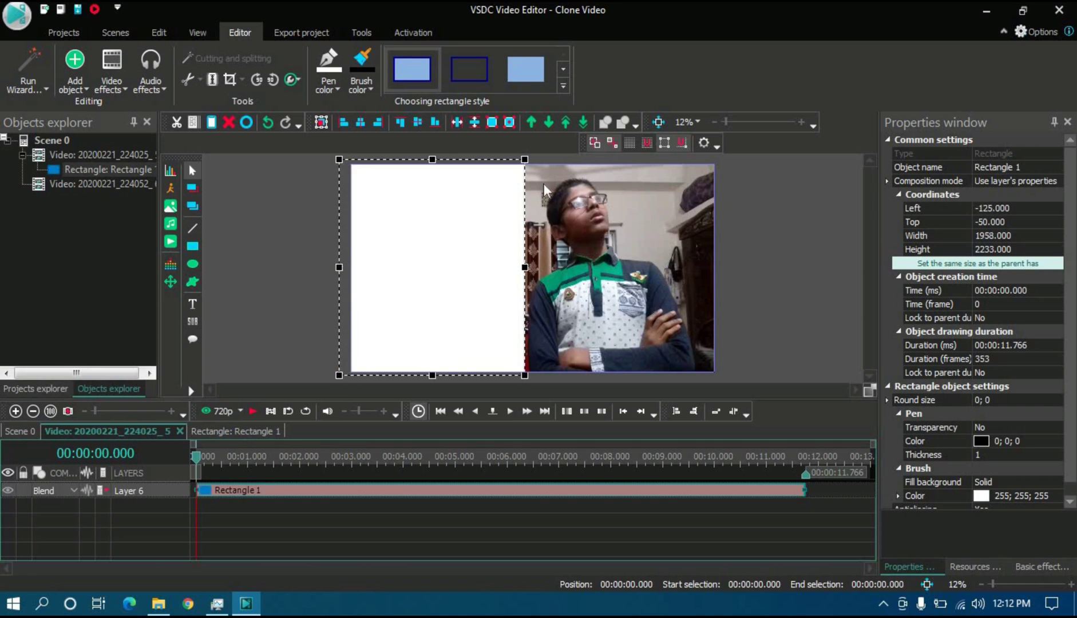
Step: Set the rectangle's brush colour to solid black
click(366, 92)
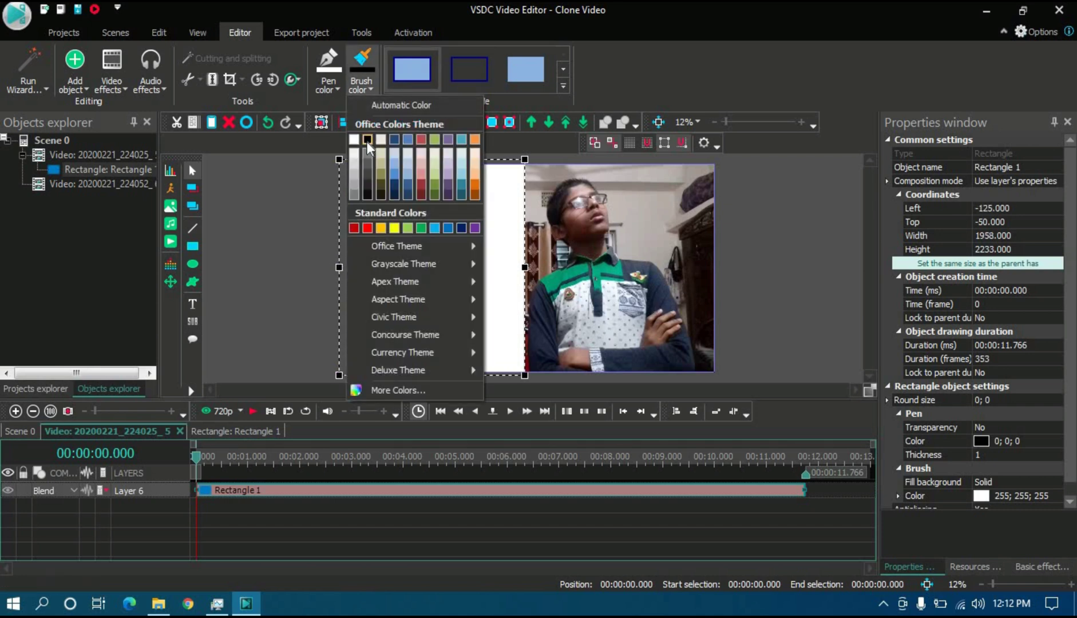
click(366, 139)
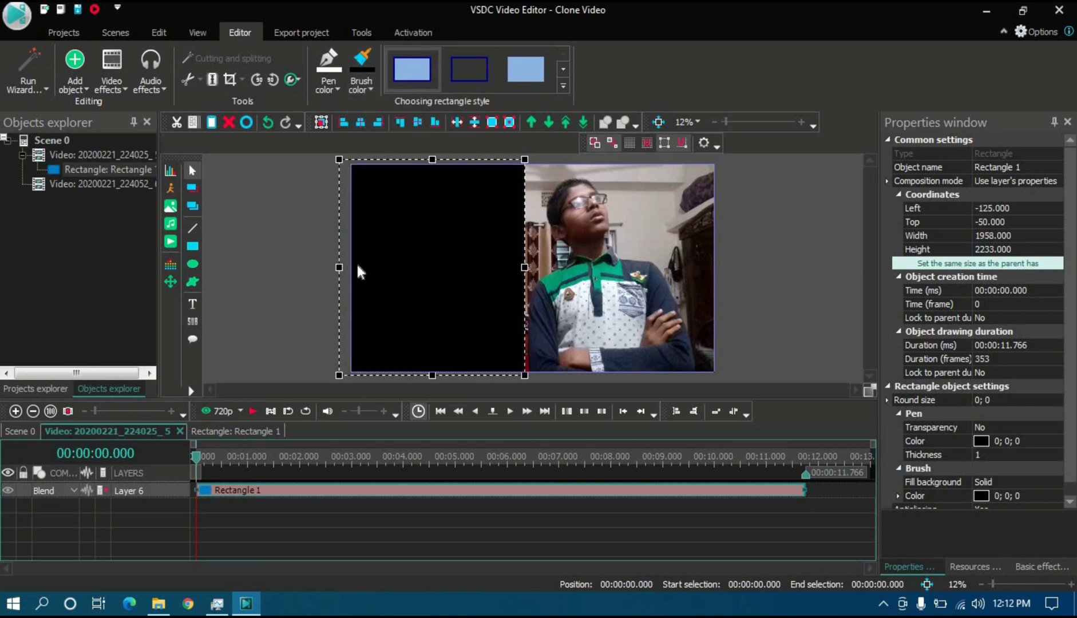
click(435, 268)
click(289, 317)
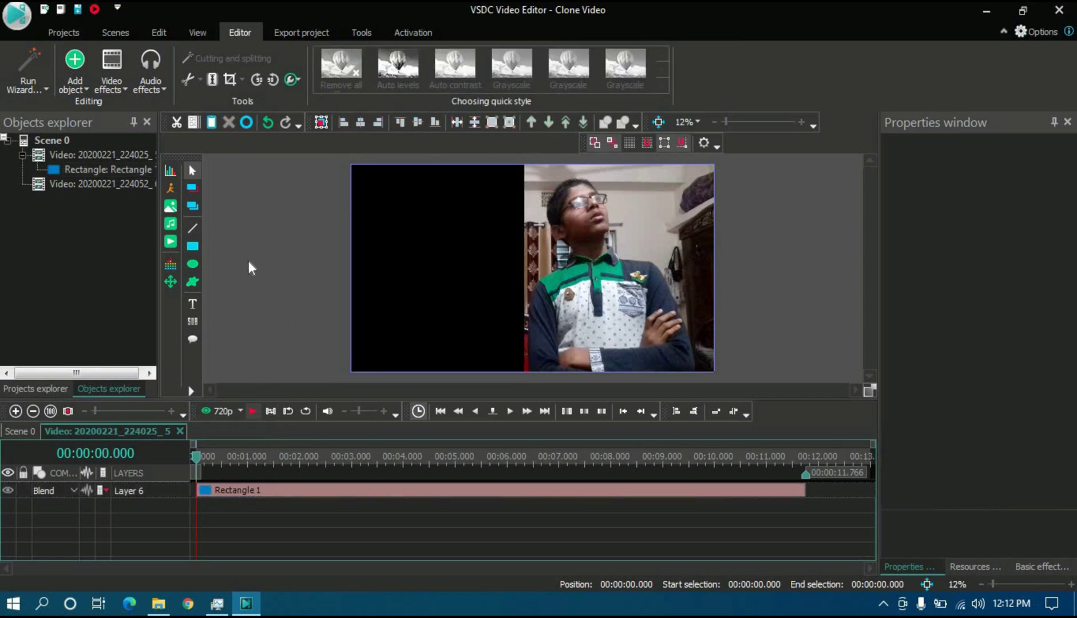
Step: Set the rectangle's layer to Mask mode, nudge it left, then test it in Scene 0
click(51, 492)
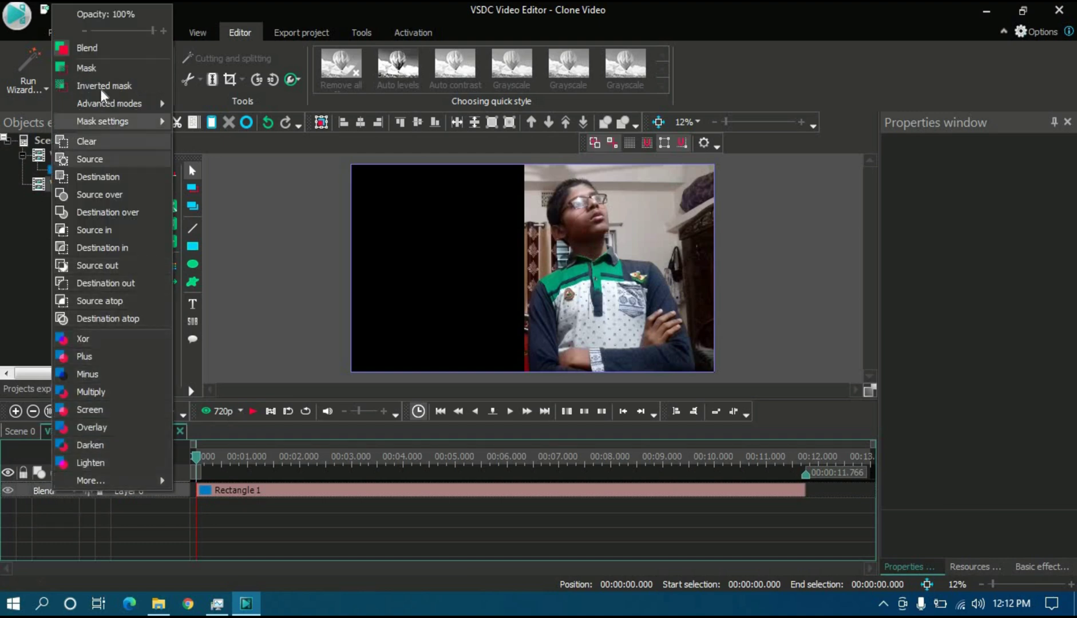
click(117, 69)
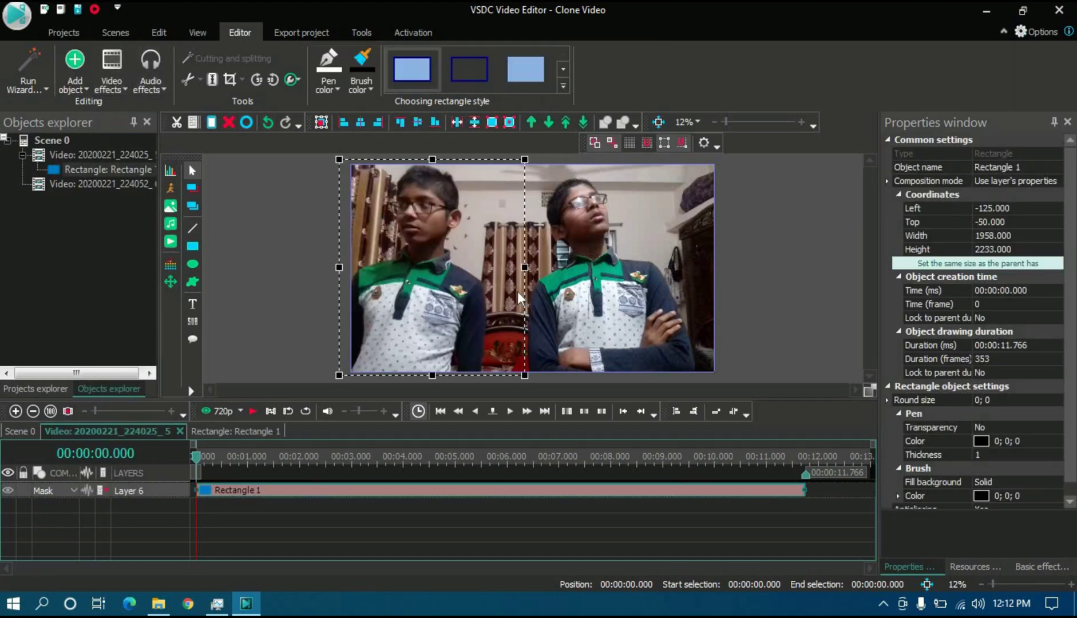
drag(478, 314, 459, 315)
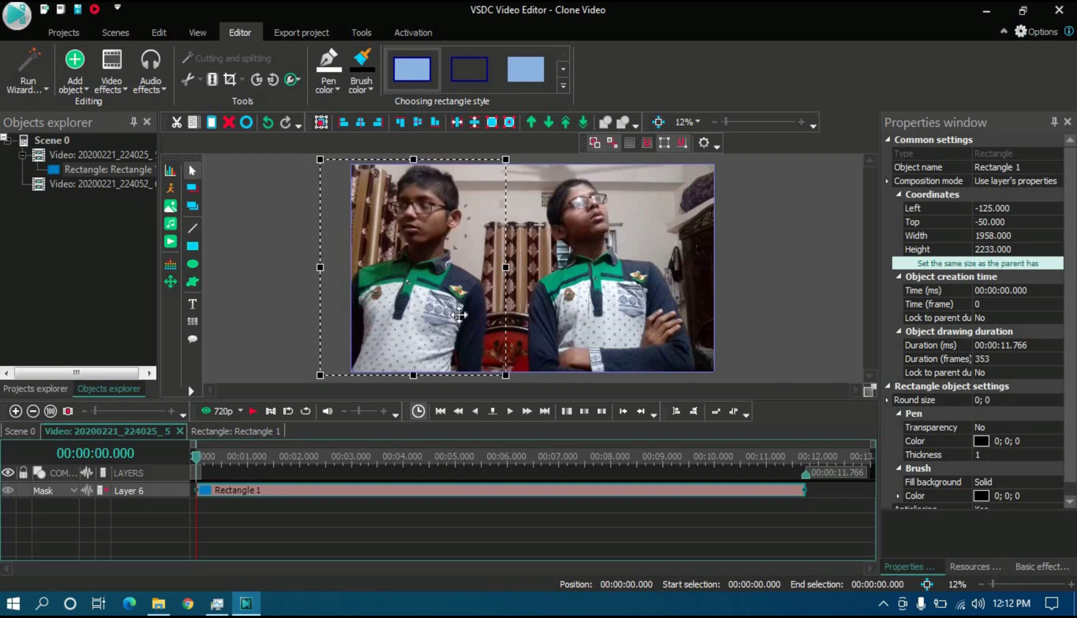
click(279, 297)
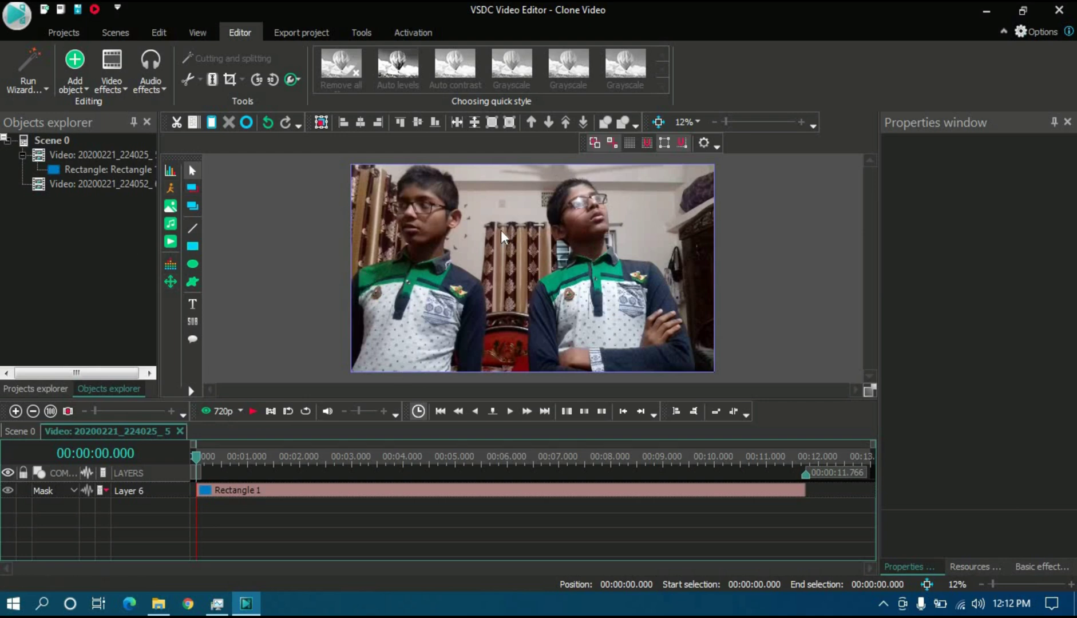
click(431, 270)
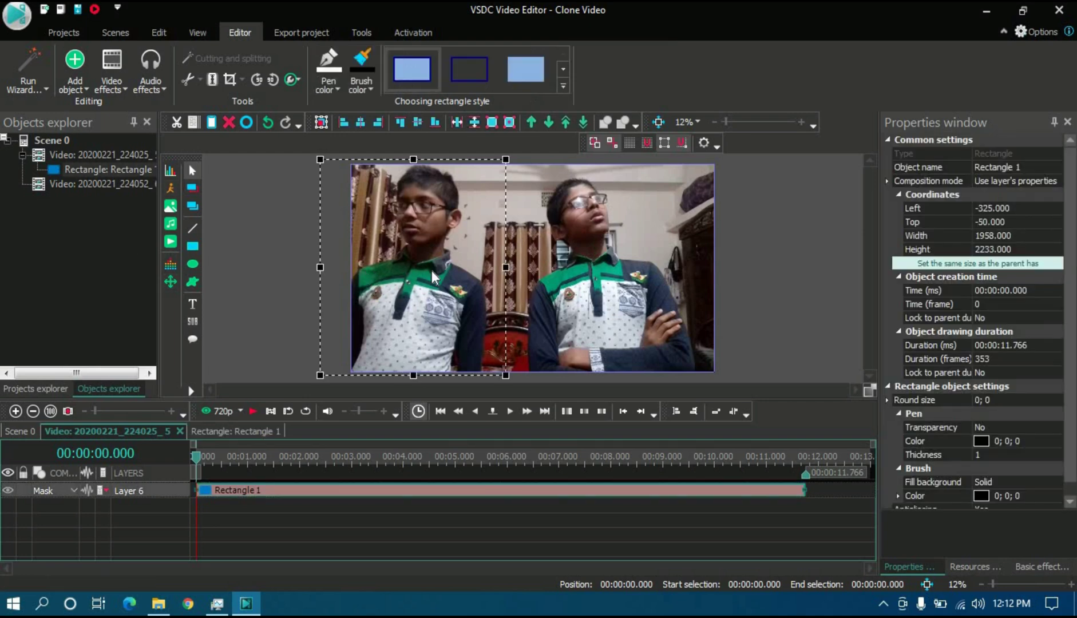
click(18, 431)
drag(672, 293, 629, 296)
Step: Undo the test move, nudge and shrink the mask rectangle, then test and reset the top video's position
key(ctrl+z)
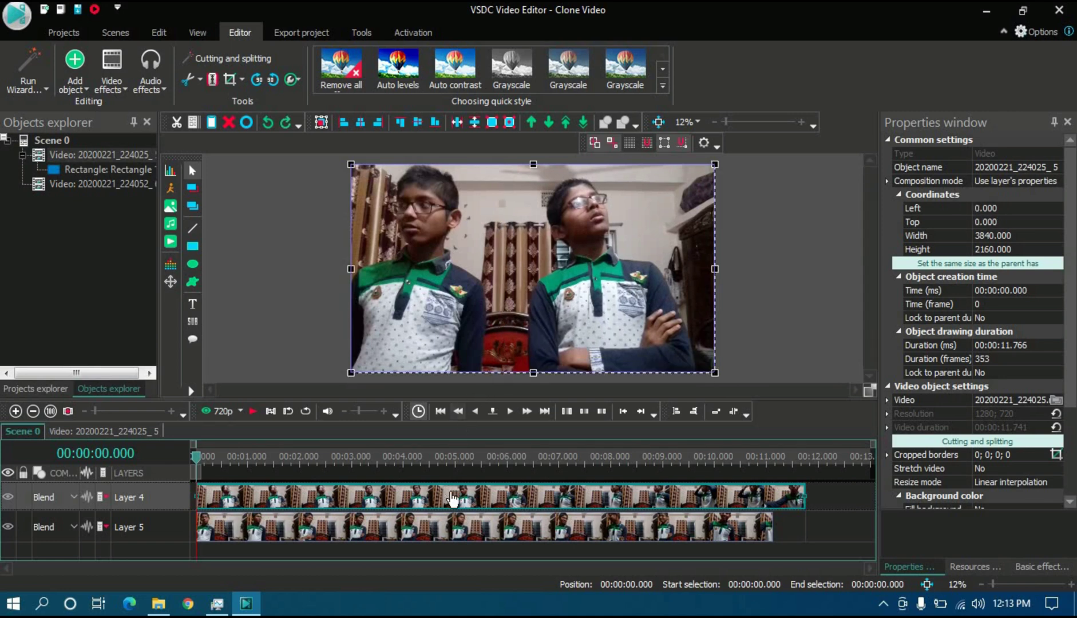
double_click(452, 498)
click(356, 490)
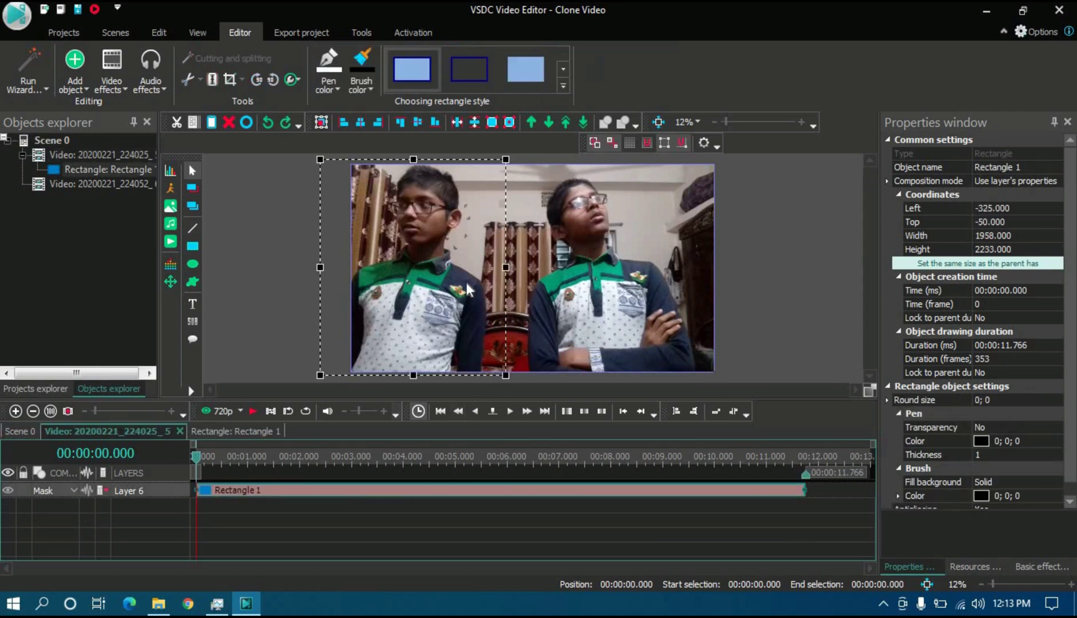
drag(384, 267, 390, 262)
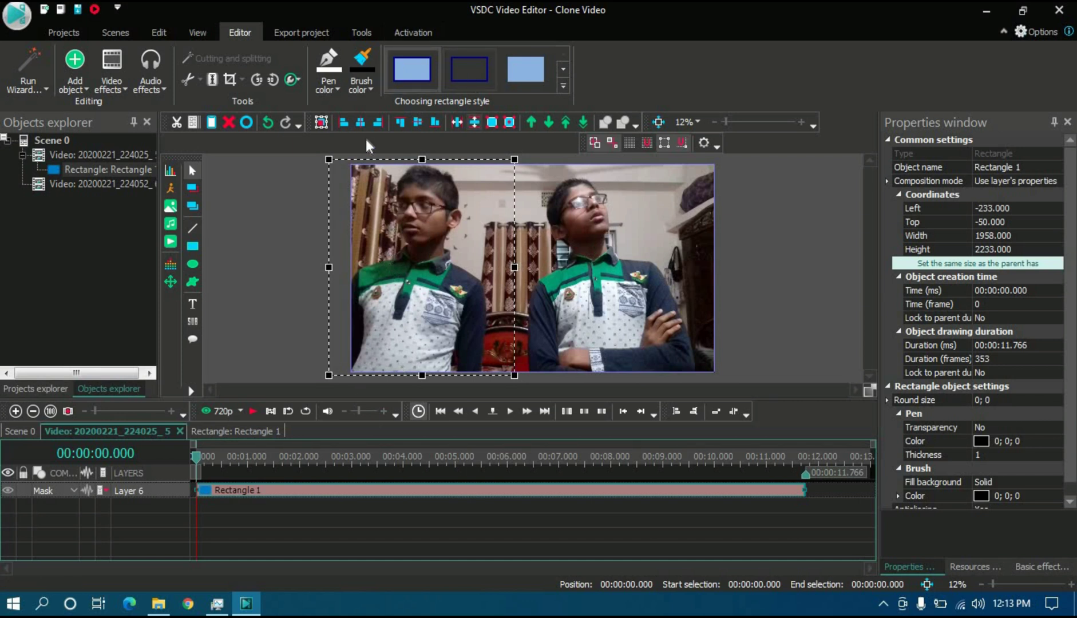
drag(372, 183, 369, 181)
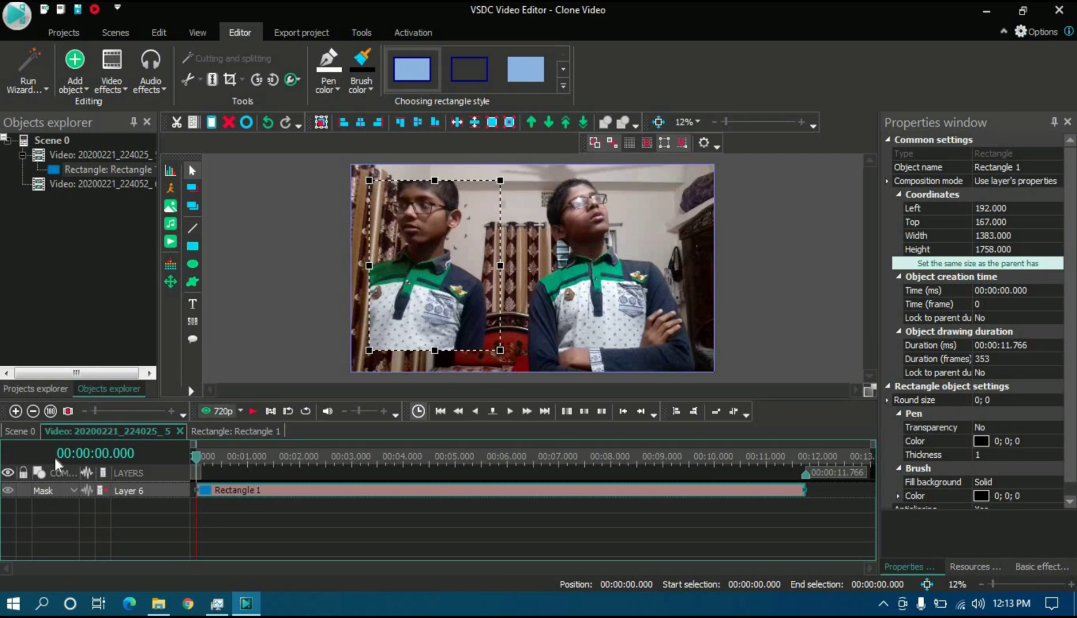
click(21, 431)
drag(589, 265, 557, 268)
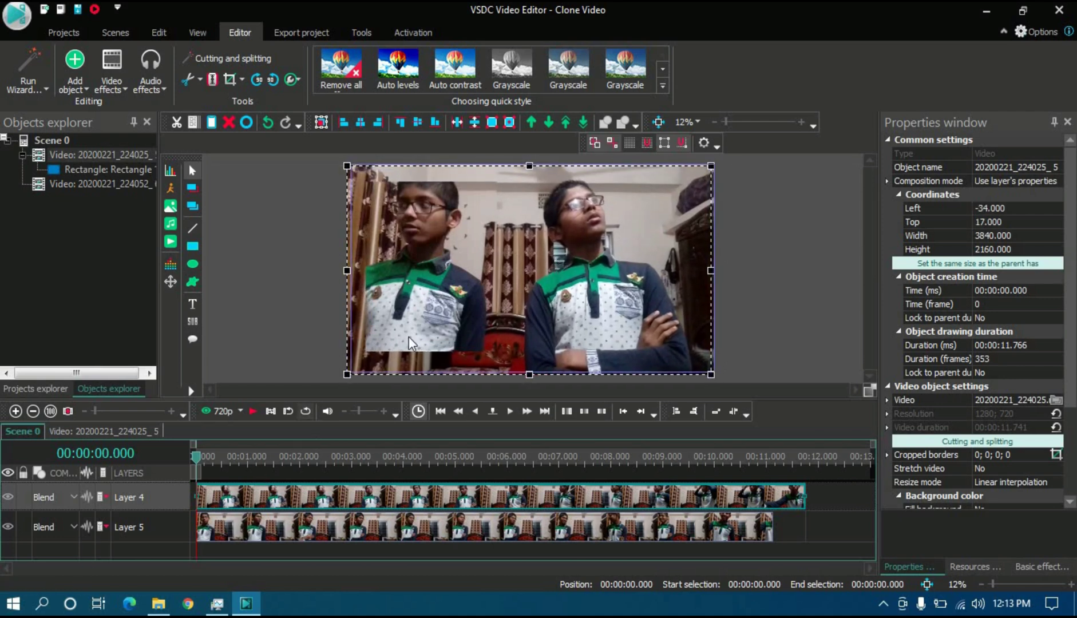
click(1030, 264)
Step: Reopen the top clip, resize and move Rectangle 1, then delete it
double_click(305, 496)
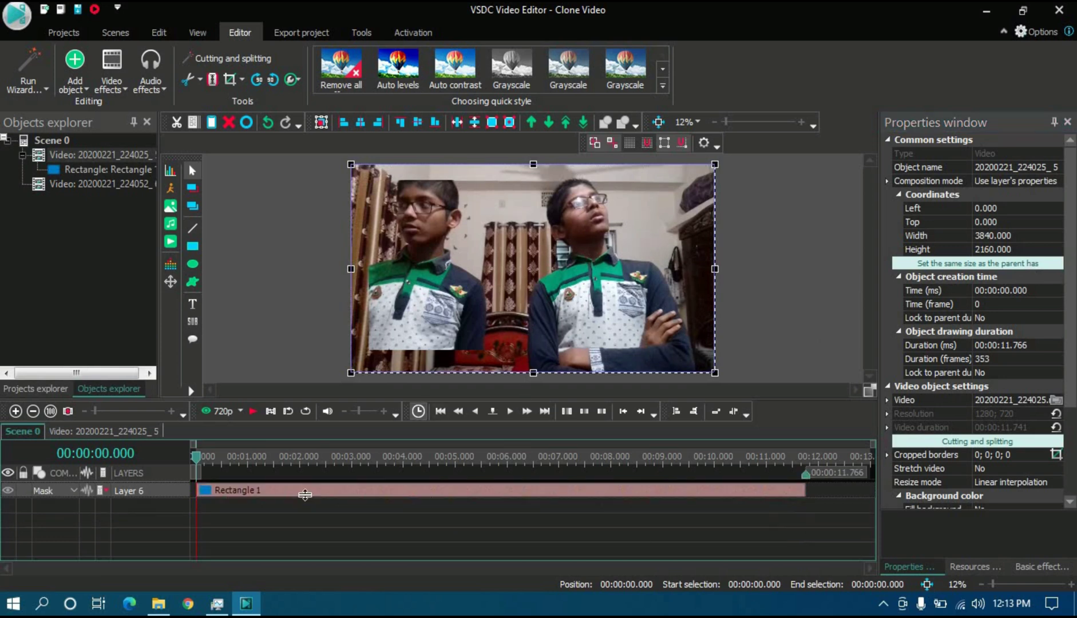
click(304, 491)
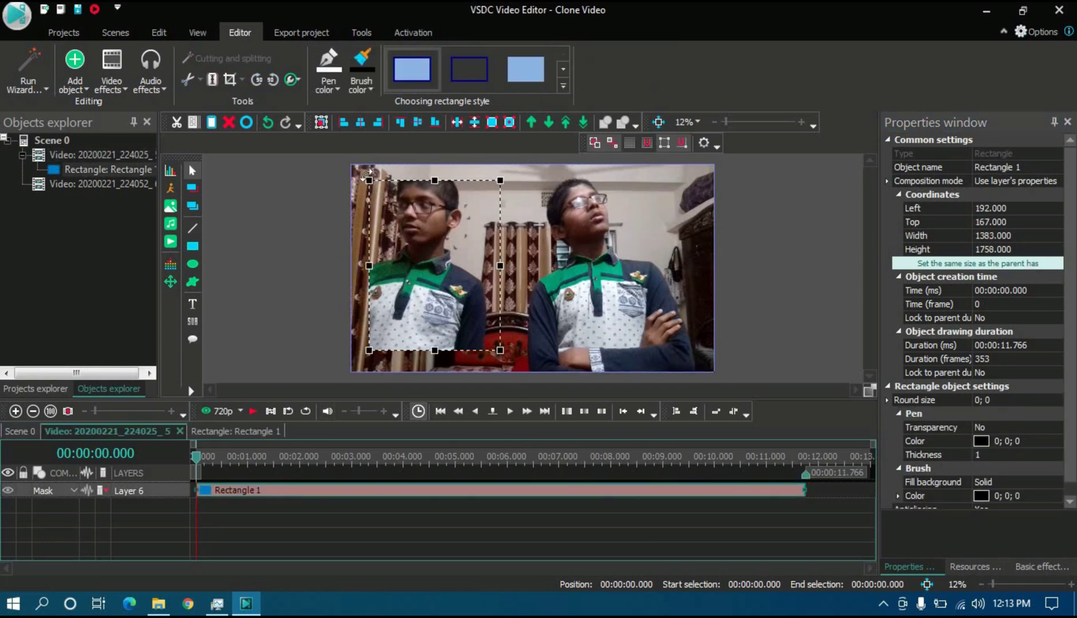
drag(368, 181, 343, 149)
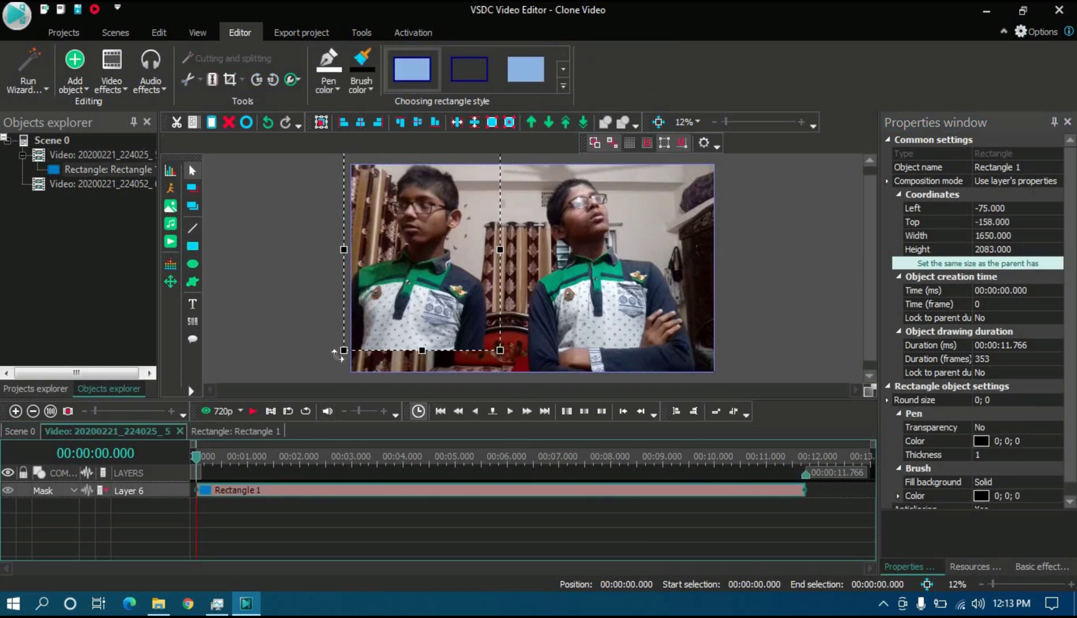
drag(341, 363, 337, 378)
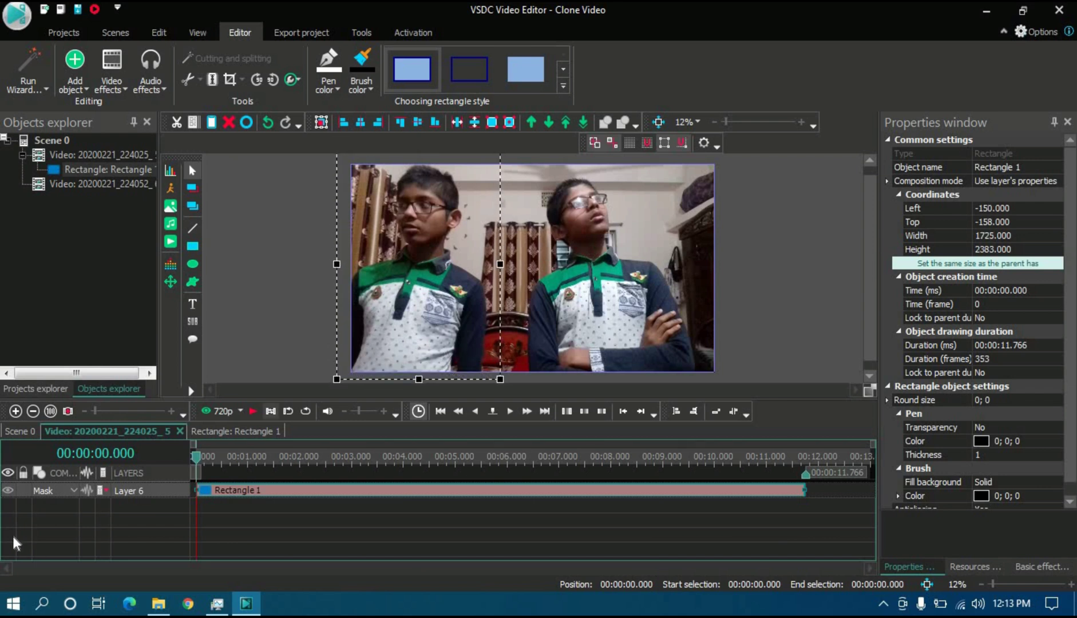
drag(383, 267, 382, 274)
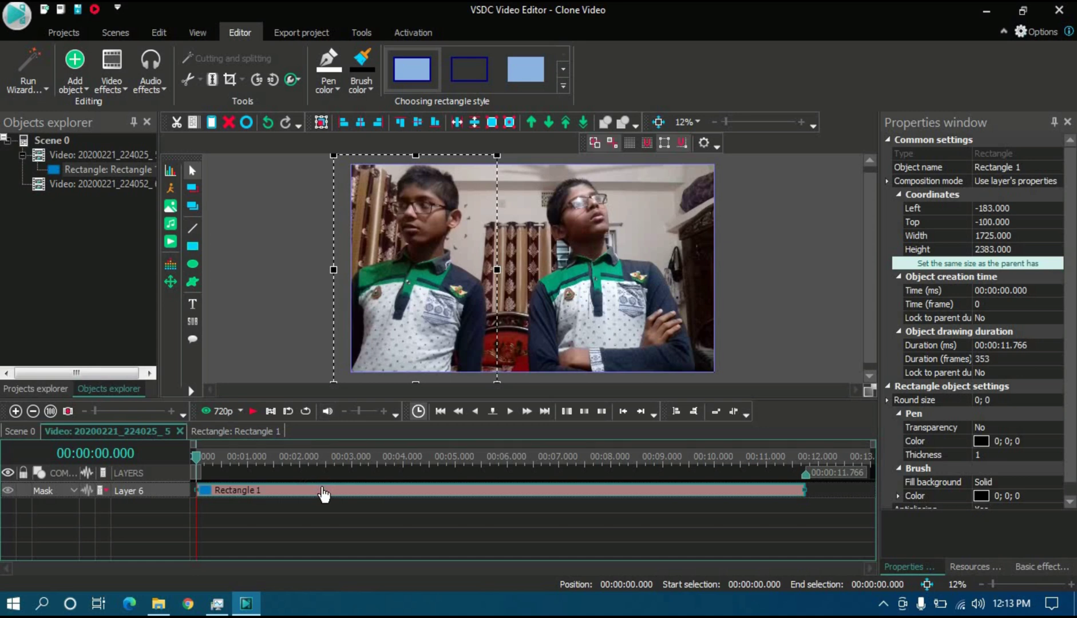
key(Delete)
Step: Add a new black rectangle and position it over the right side of the video
click(192, 246)
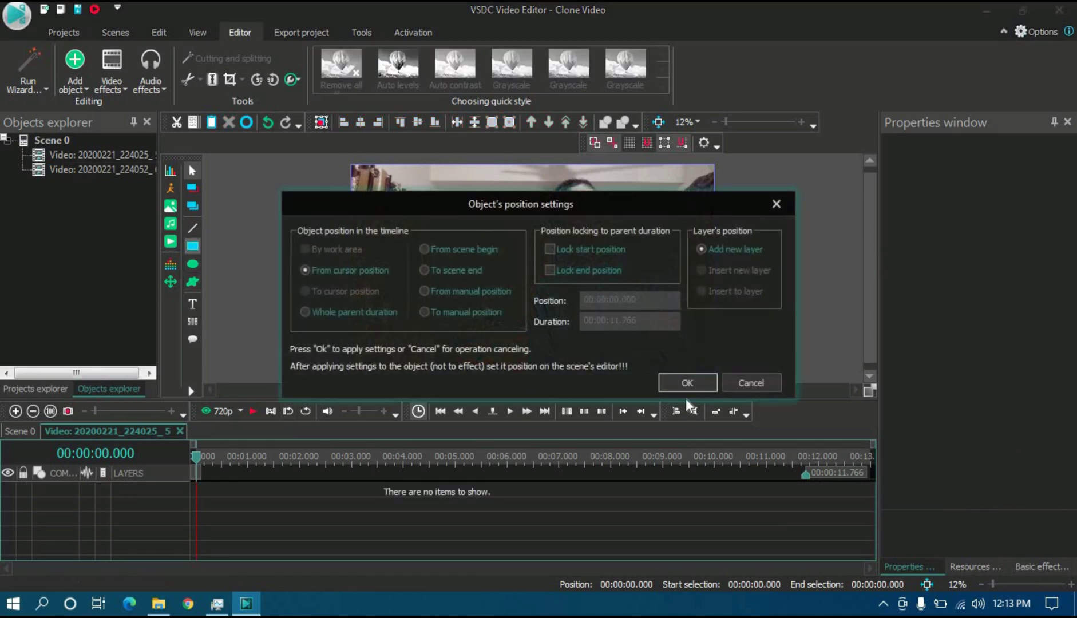
click(687, 382)
mouse_move(398, 183)
mouse_down()
mouse_move(572, 361)
mouse_move(569, 382)
mouse_move(559, 358)
mouse_up()
drag(524, 293, 645, 292)
drag(529, 176, 517, 174)
drag(610, 222, 612, 222)
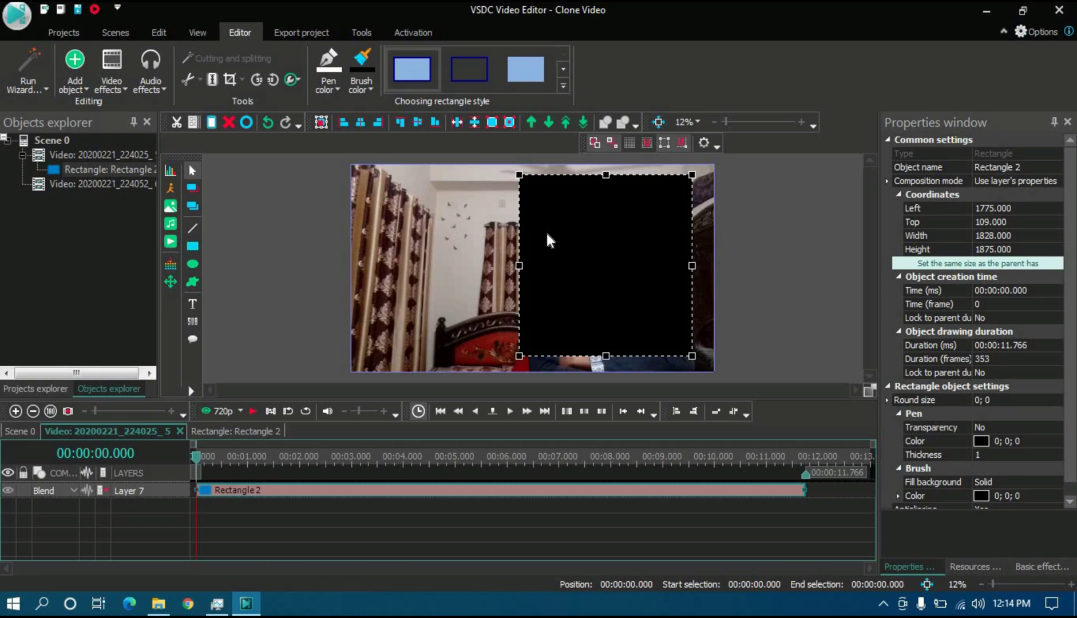
Step: Make the rectangle an Inverted mask and stretch it past the bottom and right edges
click(56, 491)
click(137, 85)
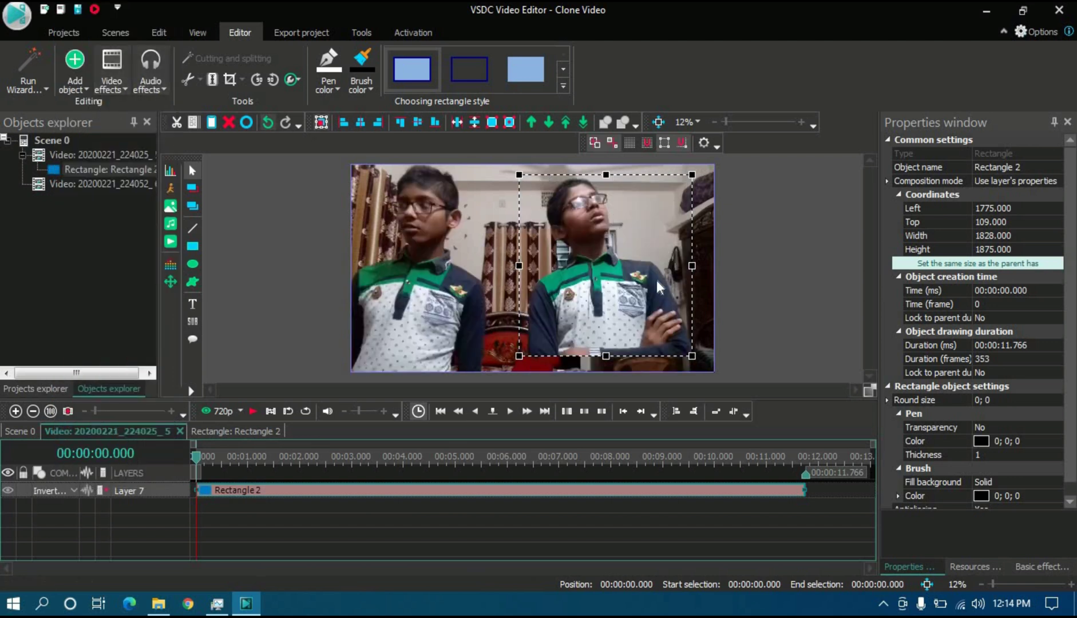
drag(606, 355, 644, 379)
drag(691, 275, 719, 277)
drag(620, 174, 621, 170)
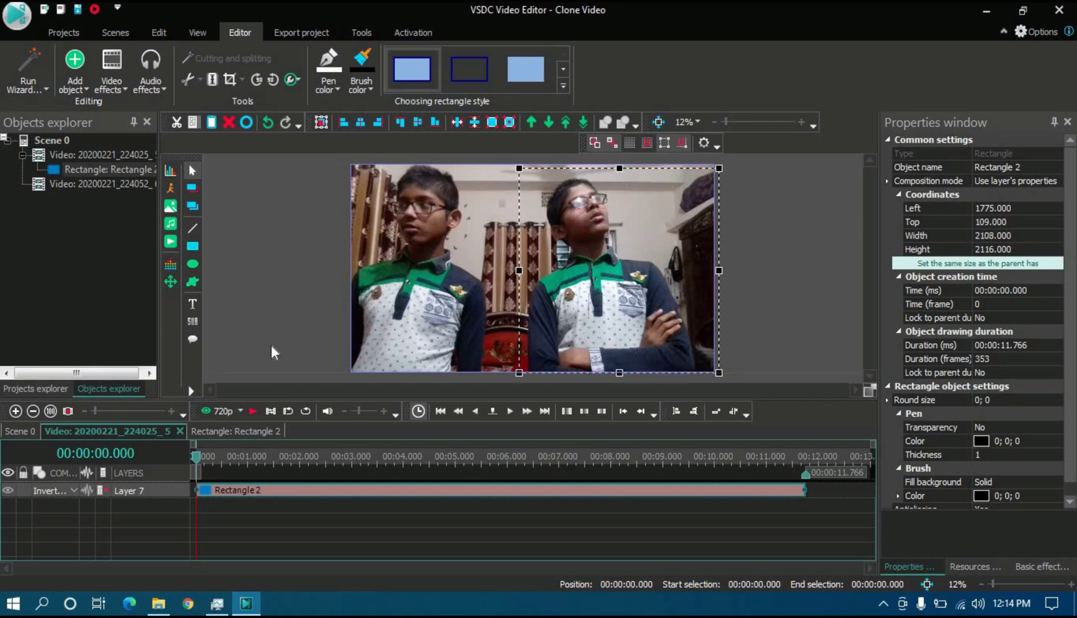
click(26, 430)
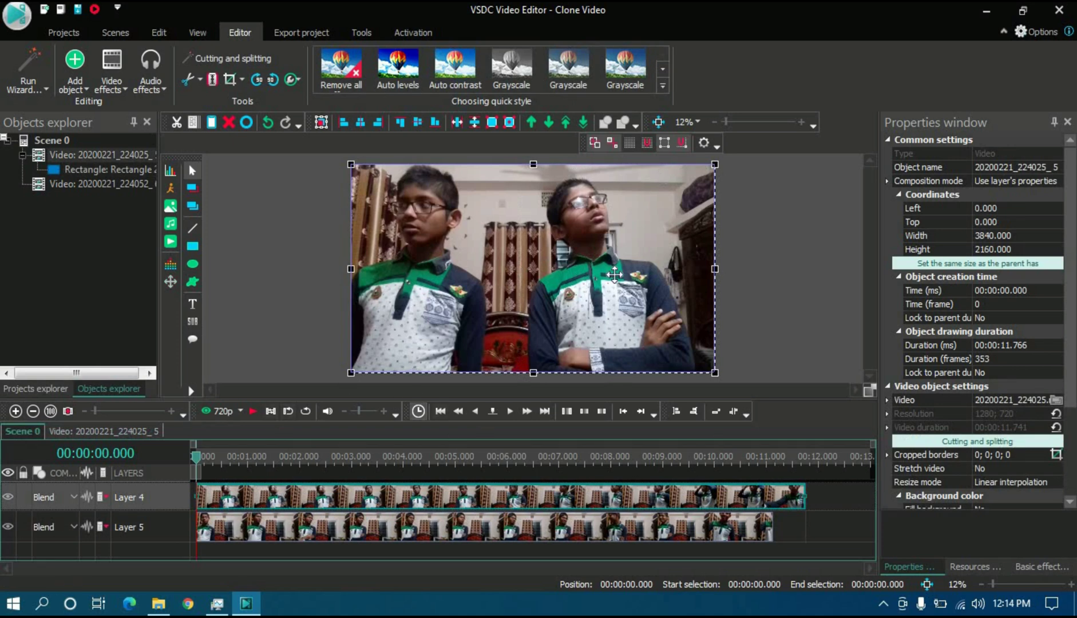
Step: Test-shift the top video, then reset it with 'Set the same size as the parent has'
mouse_move(573, 261)
mouse_down()
mouse_move(762, 275)
mouse_move(576, 271)
mouse_up()
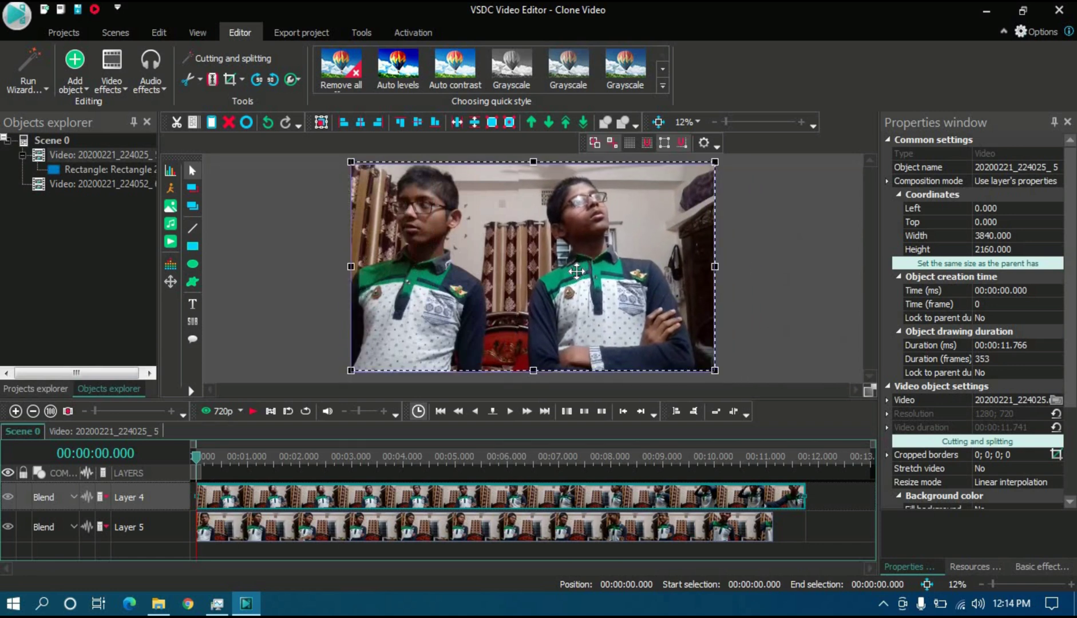
click(928, 264)
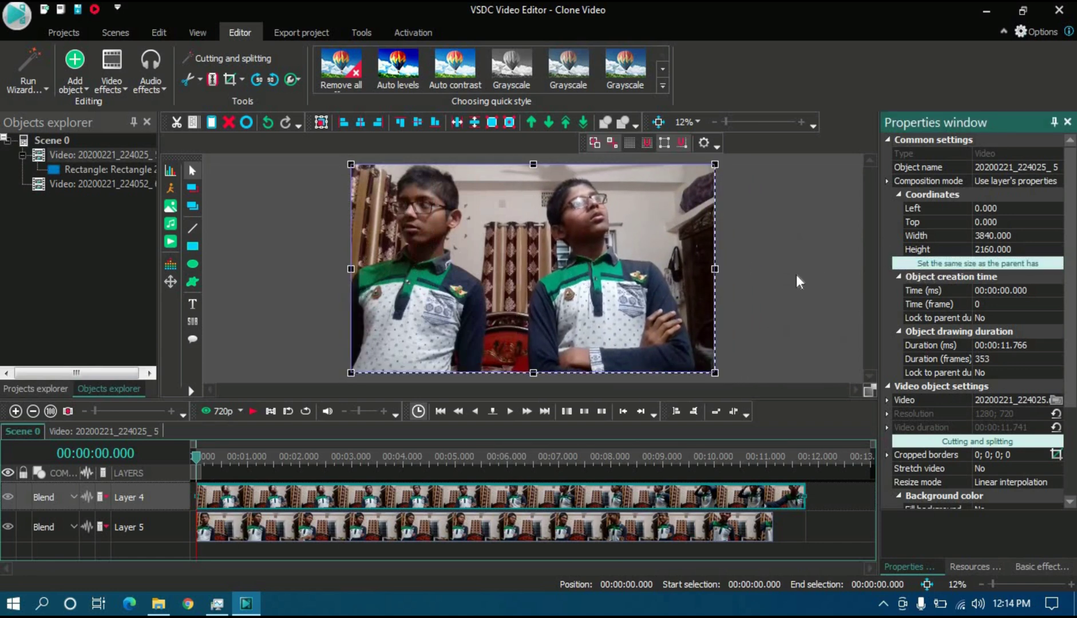
click(799, 281)
Step: Stretch Rectangle 2 past the clip's top and bottom and slightly left (Top -42, Height 2292)
double_click(435, 500)
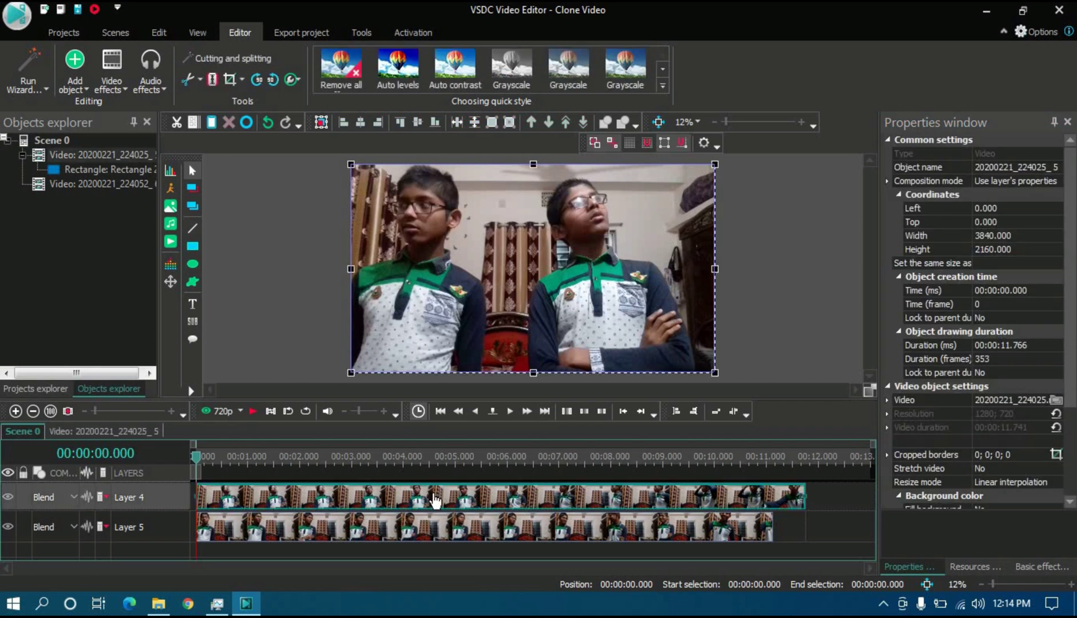
click(341, 500)
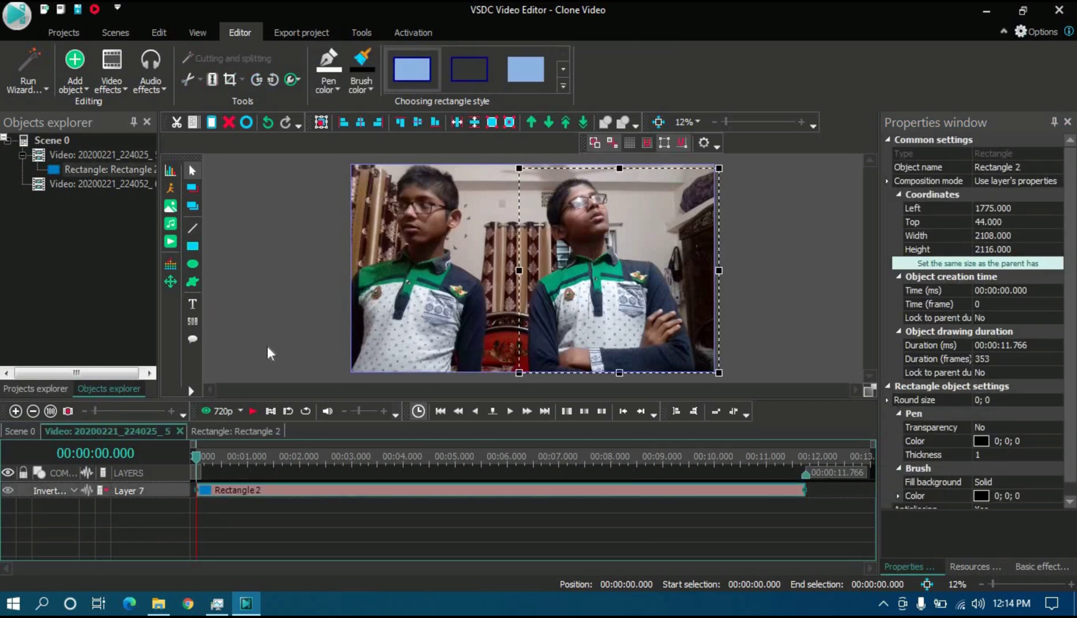
drag(620, 166, 621, 158)
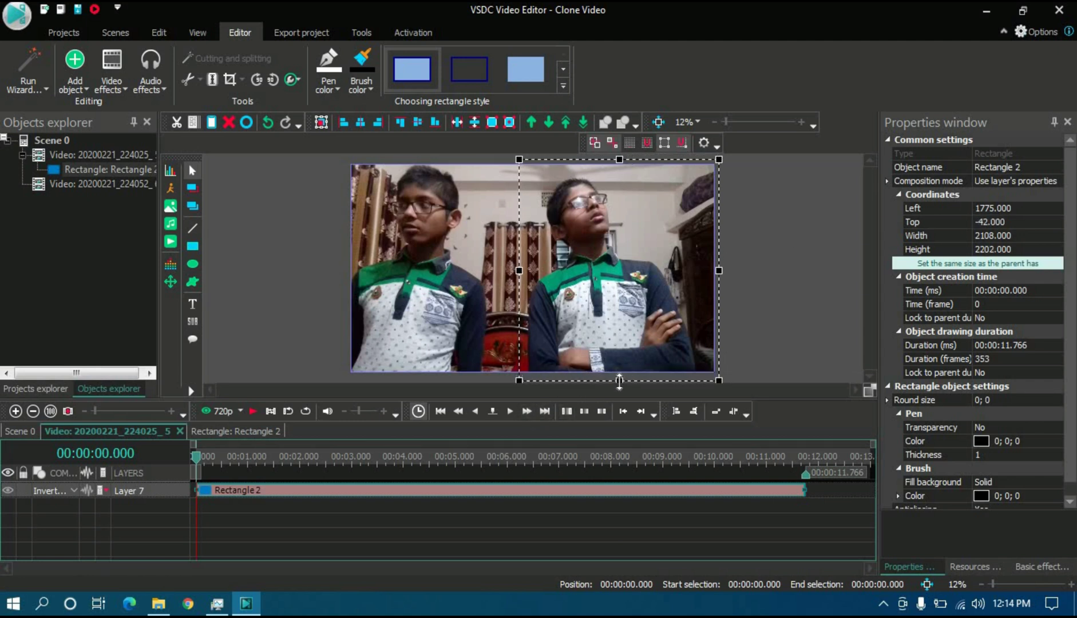
drag(618, 382, 619, 388)
mouse_move(519, 271)
mouse_down()
mouse_move(486, 270)
mouse_move(509, 269)
mouse_up()
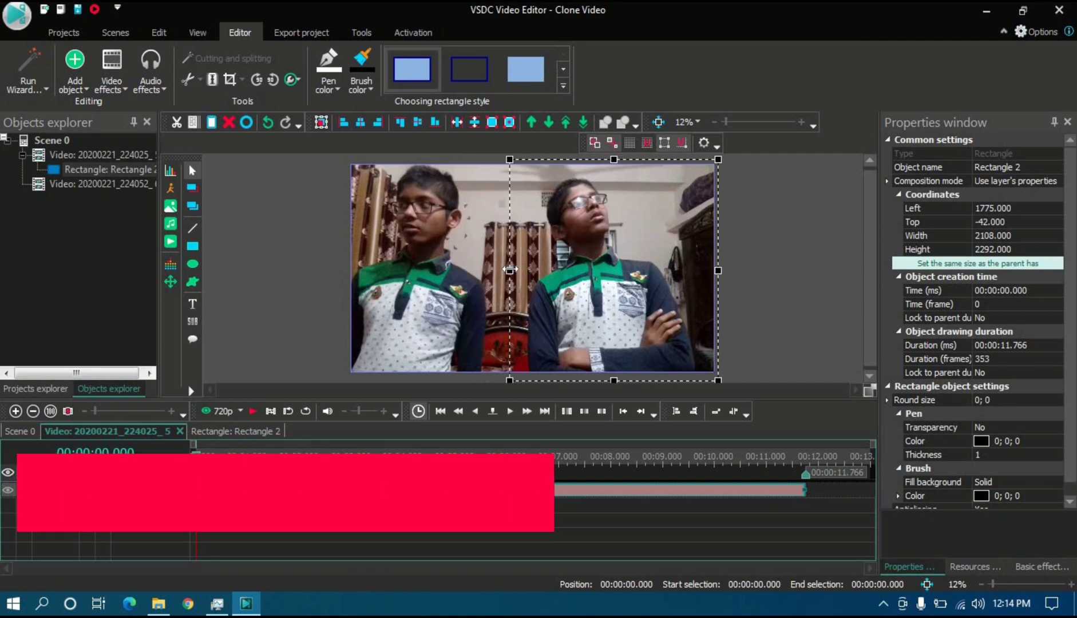
Step: Deselect the mask and return to Scene 0 to view the two side-by-side copies
click(549, 280)
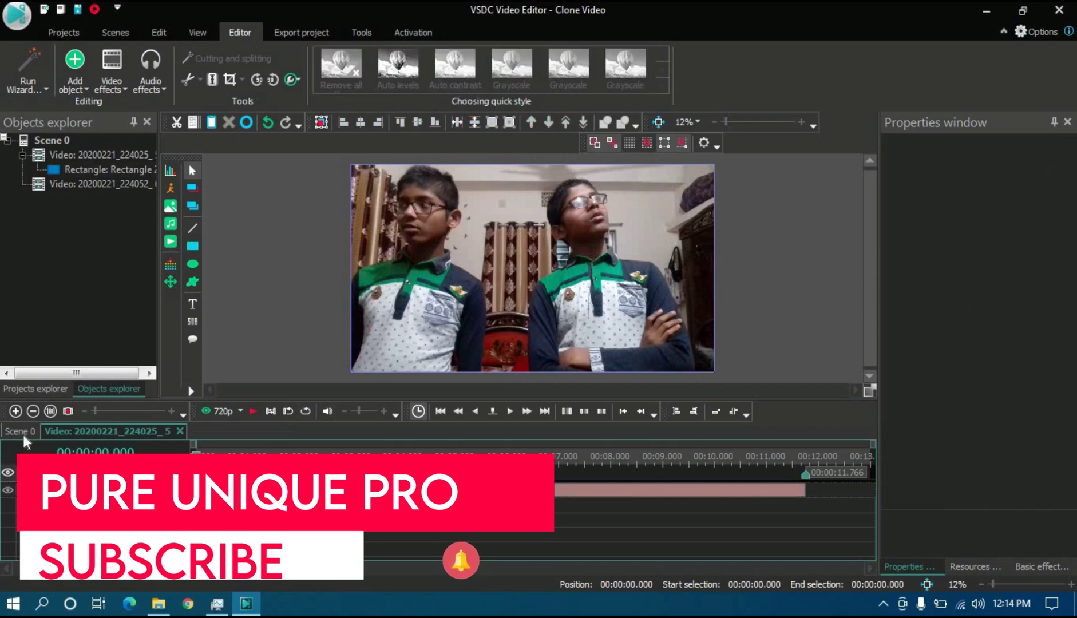
click(23, 435)
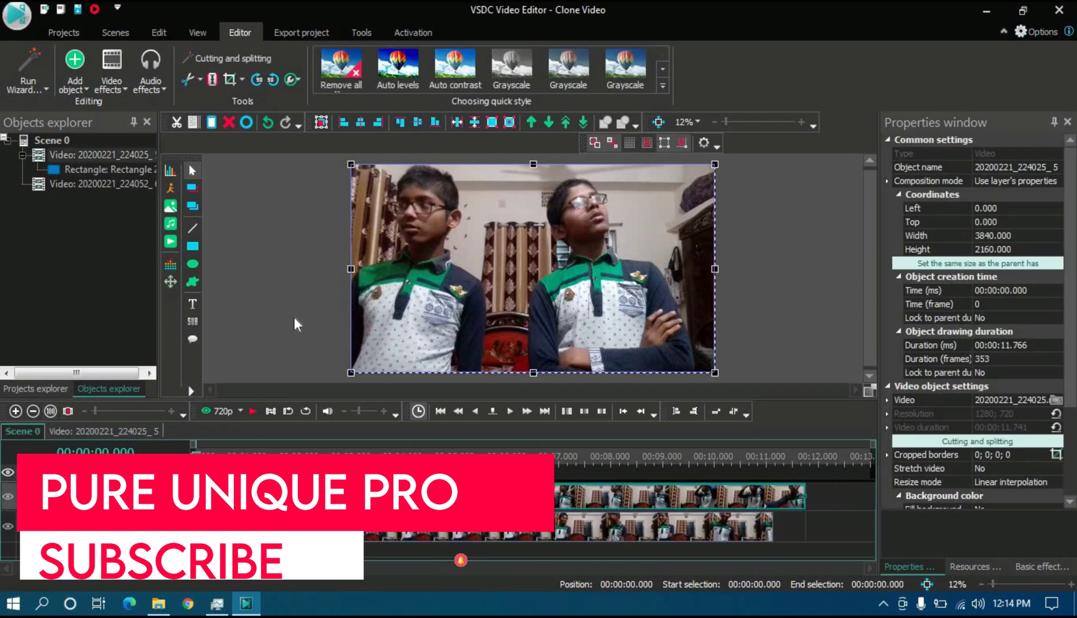